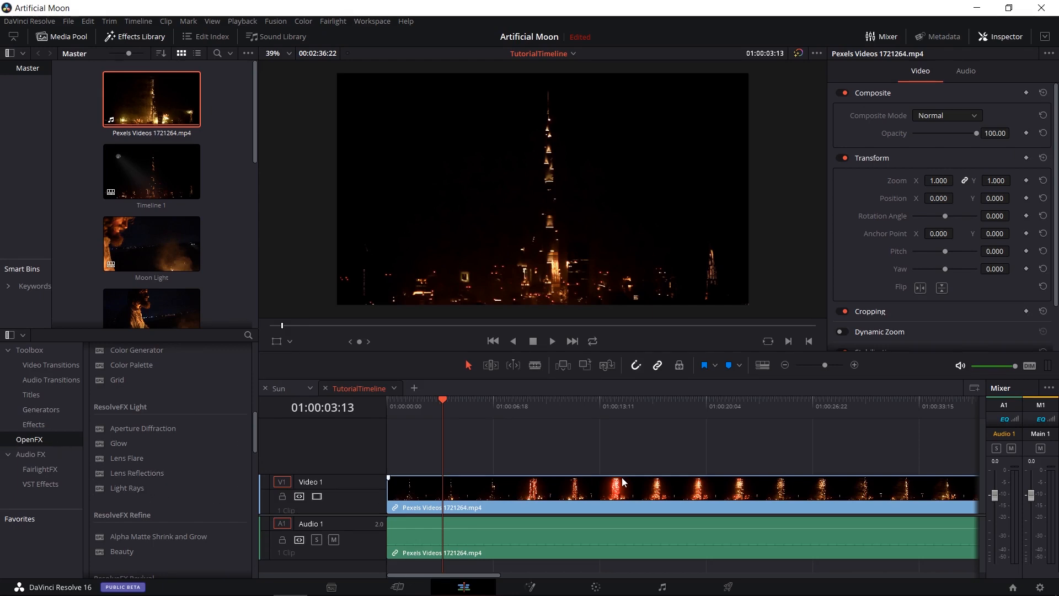
Apply the Light Rays effect to the tower clip on Video 1 and display the effect's settings.
left_click_drag(115, 485, 486, 488)
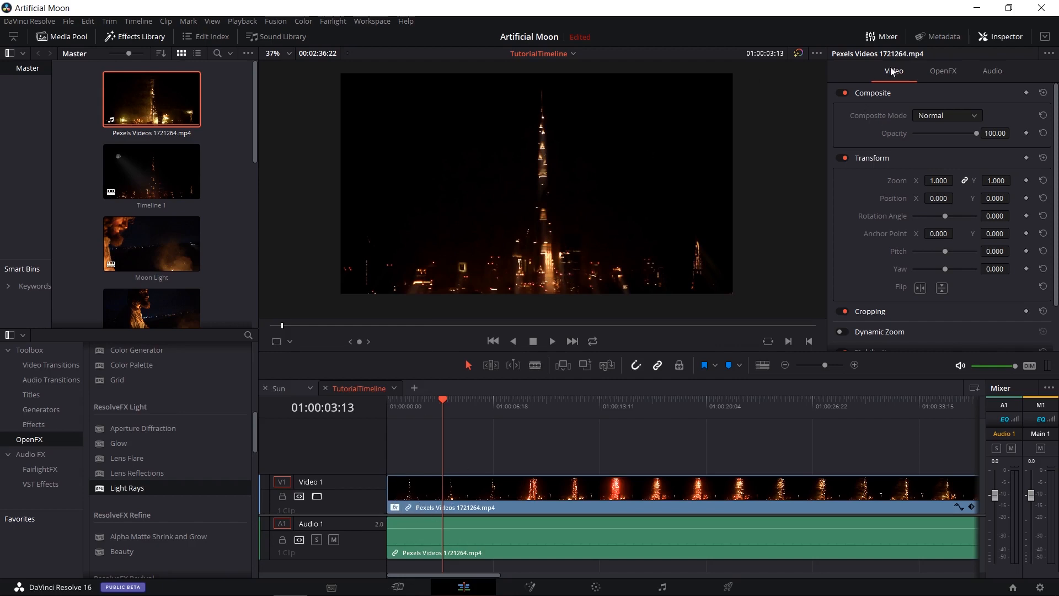
left_click(943, 71)
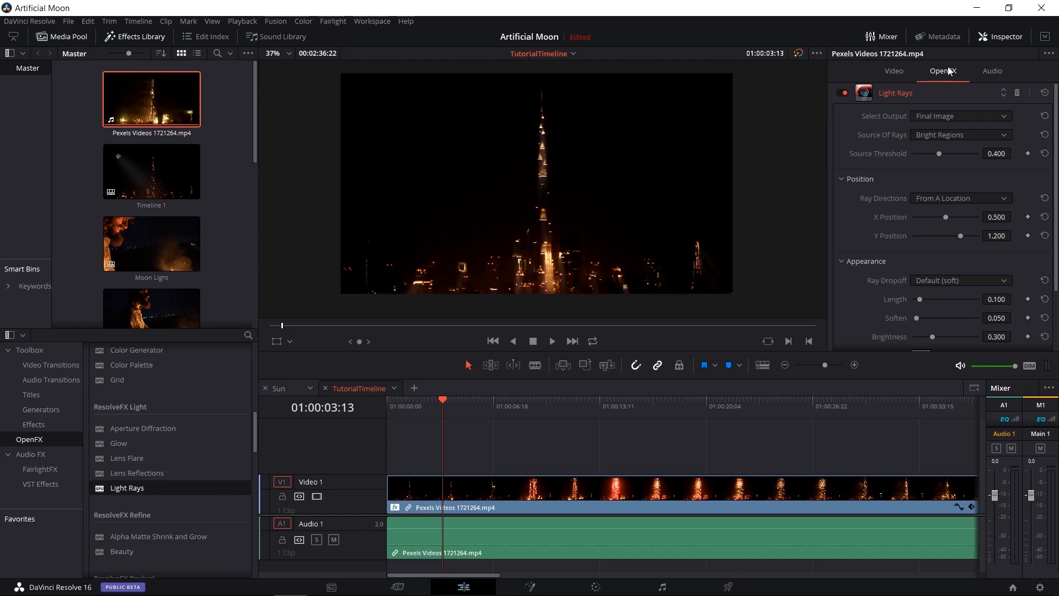
scroll(853, 190, "down", 3)
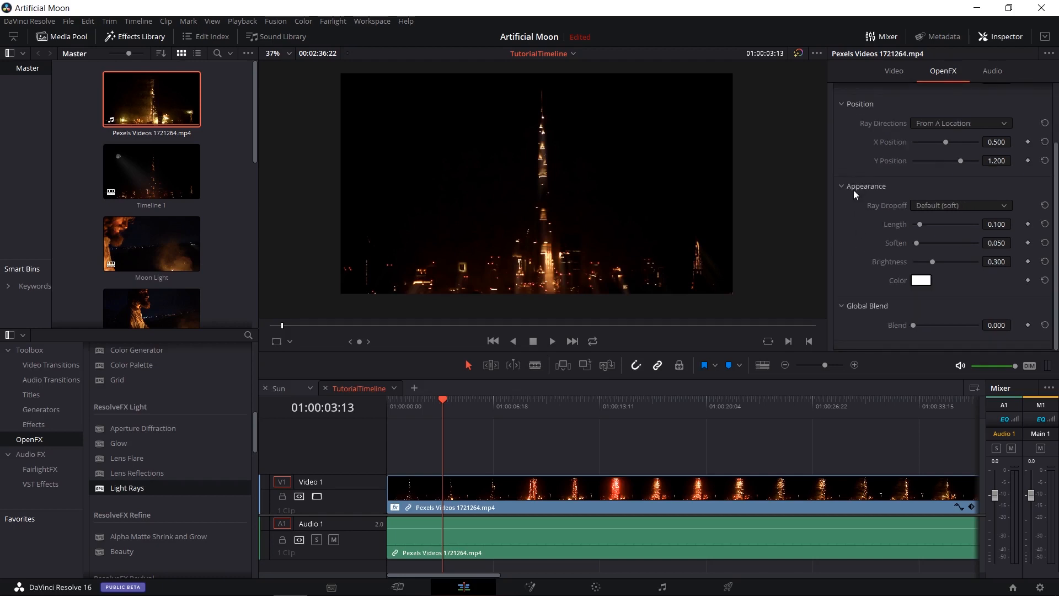
scroll(875, 236, "up", 3)
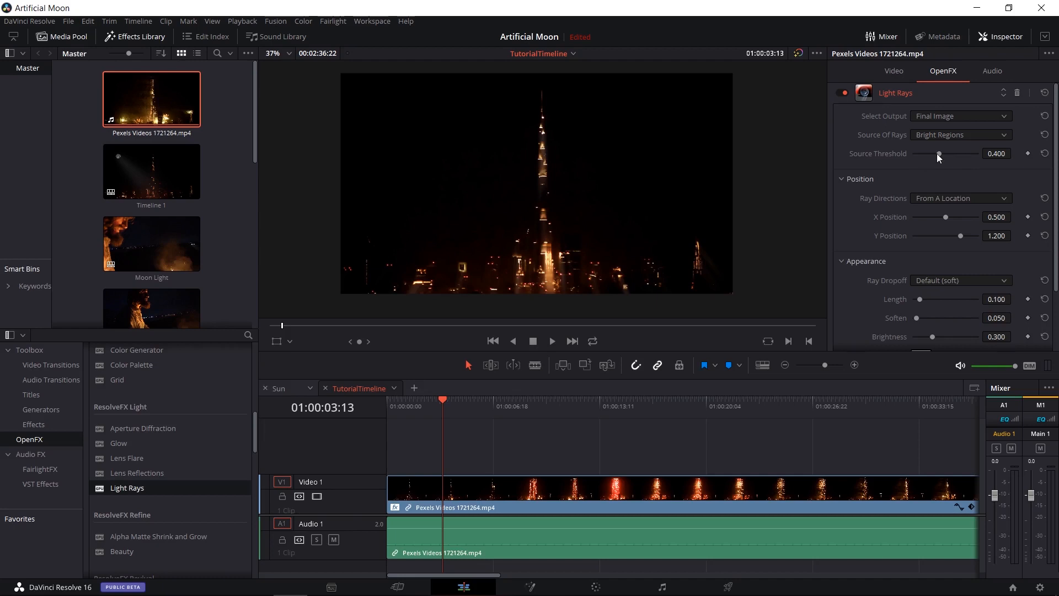
Set the Light Rays Source Threshold to 0.398 after testing 0.025, and compare the clip with the effect switched off and on.
left_click_drag(937, 154, 914, 161)
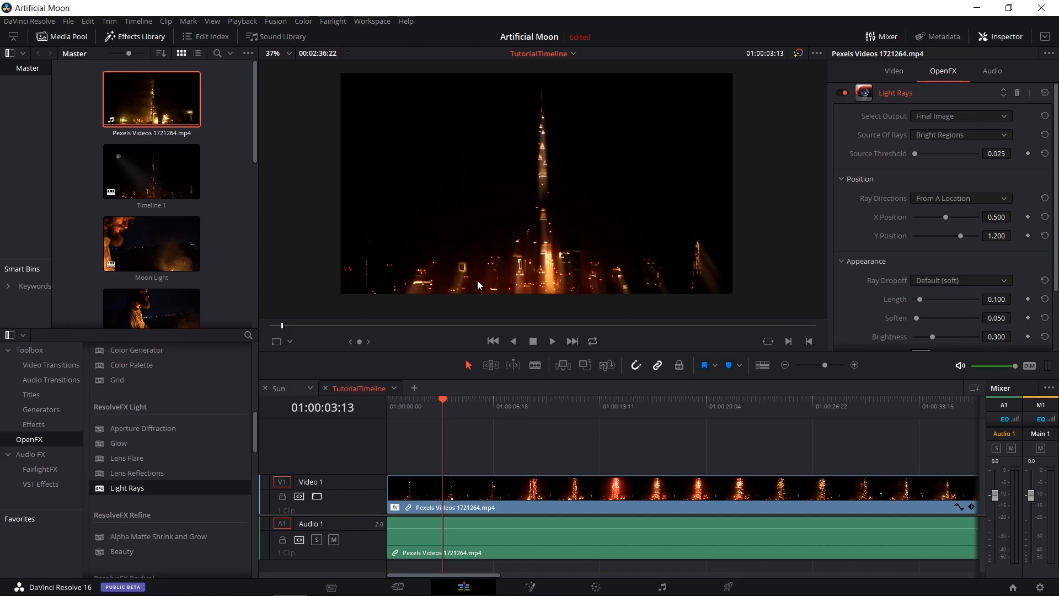
left_click_drag(915, 154, 939, 159)
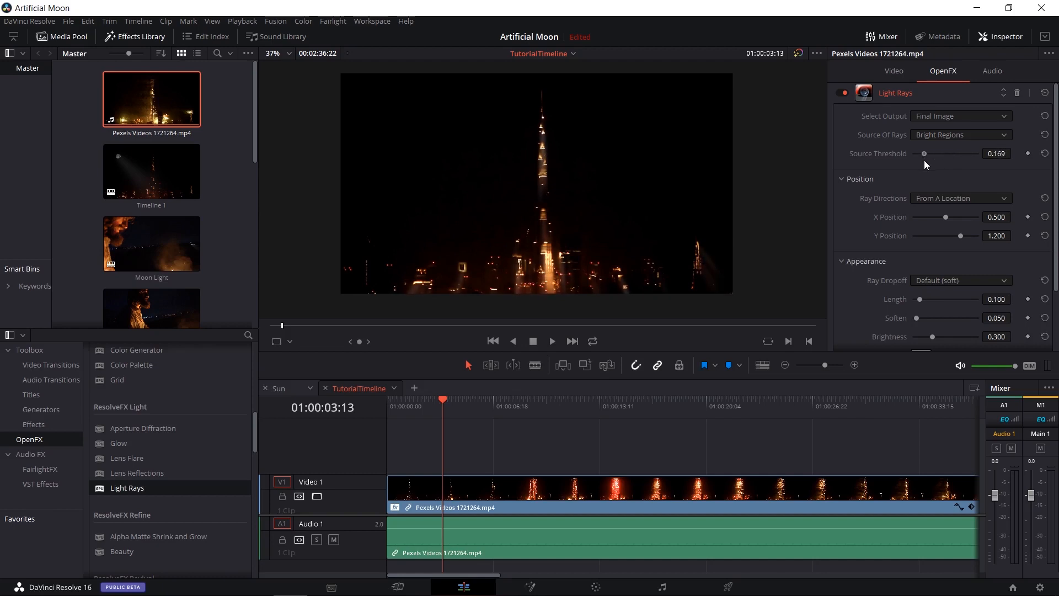
left_click(843, 92)
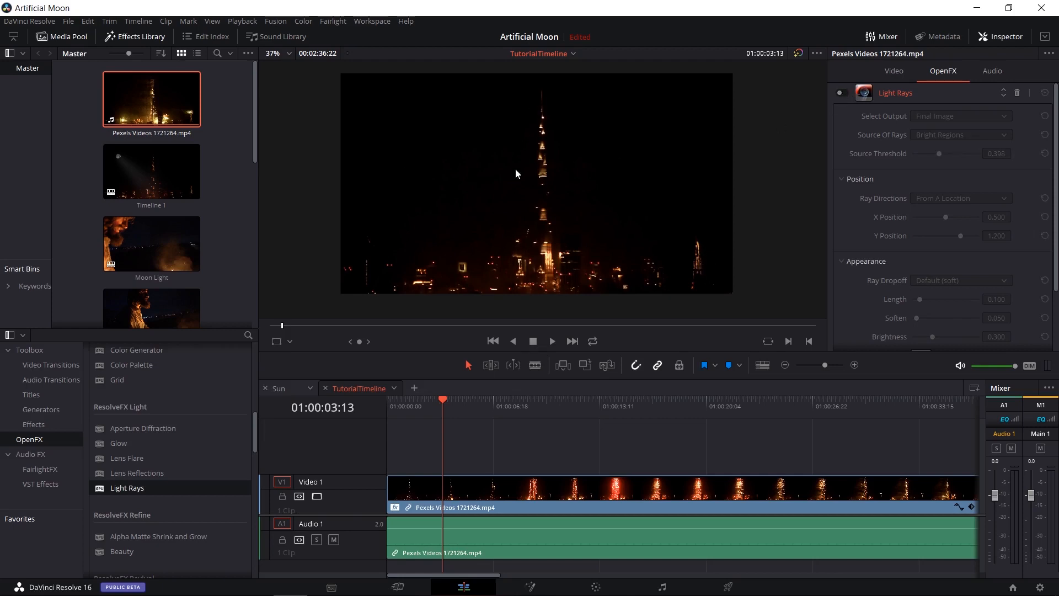
left_click(841, 92)
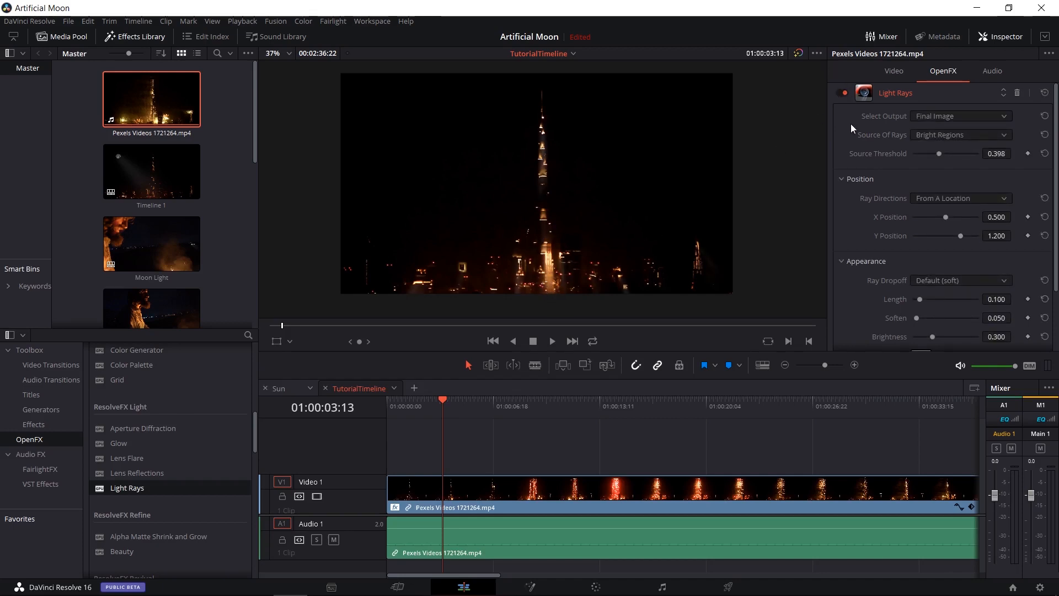
Try a Y Position of 0.500 for the light rays' source, and return it to 1.200.
scroll(850, 131, "down", 1)
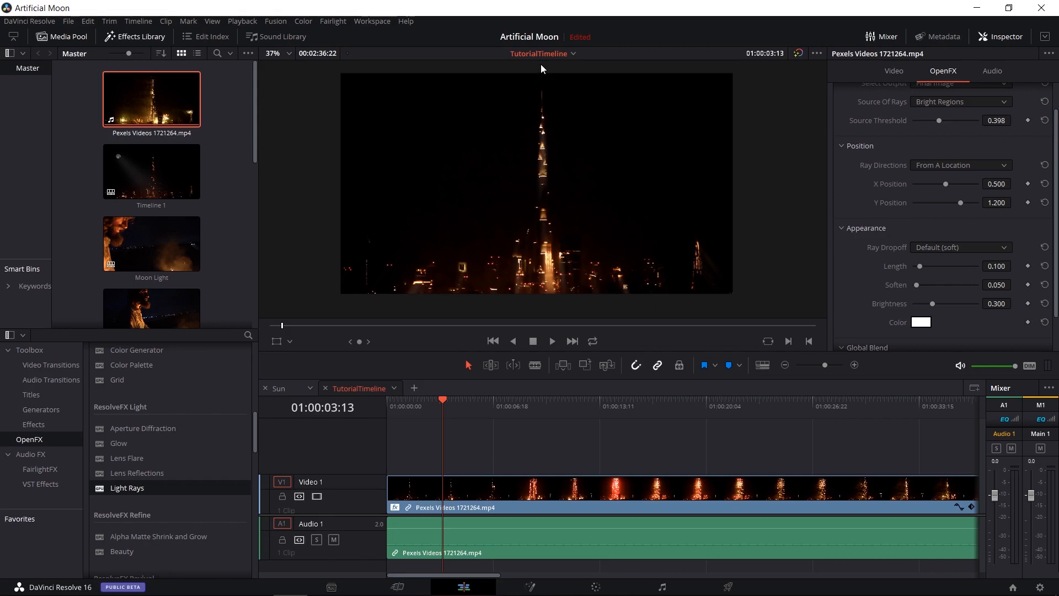
scroll(543, 85, "down", 2)
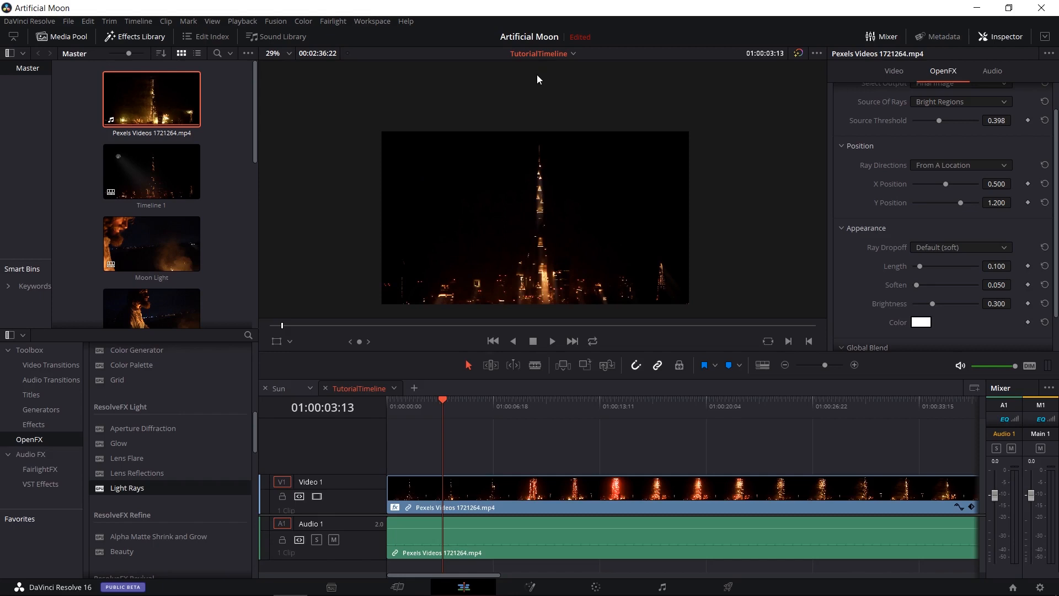
scroll(546, 185, "up", 2)
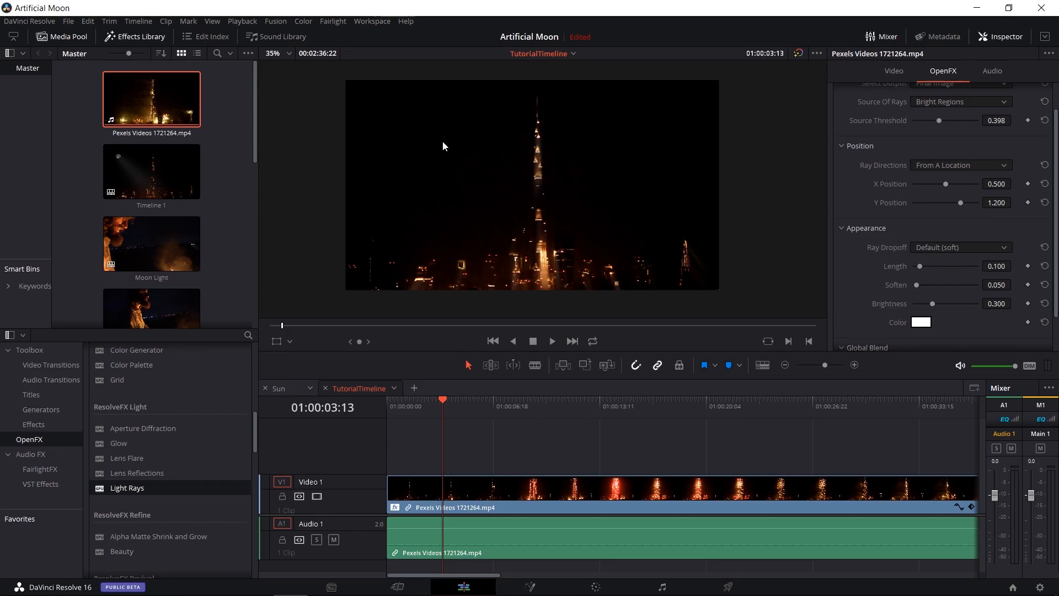
left_click(996, 202)
type("0.5")
key("Return")
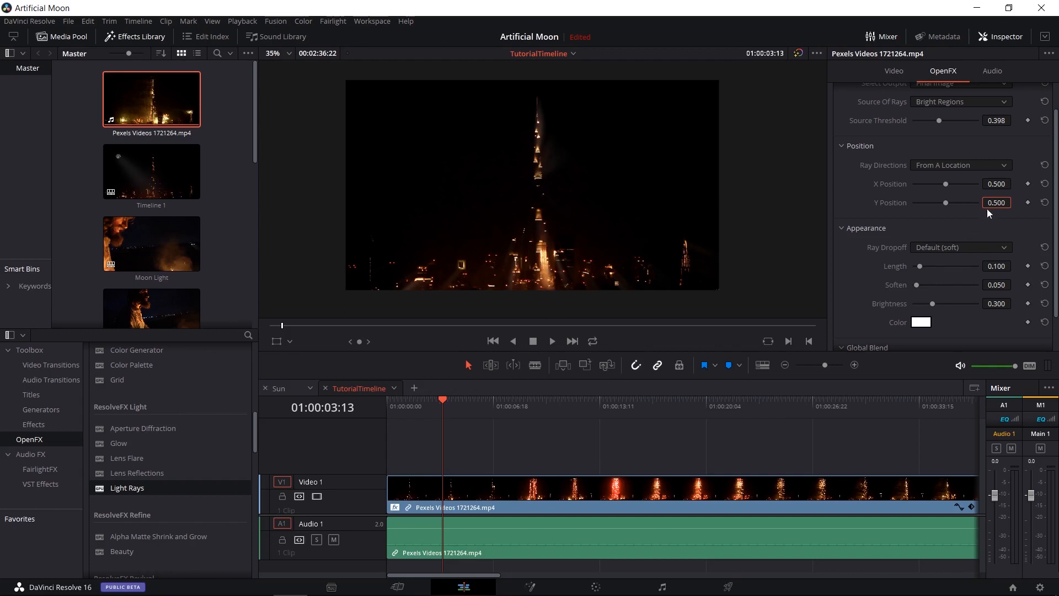
left_click_drag(996, 202, 965, 203)
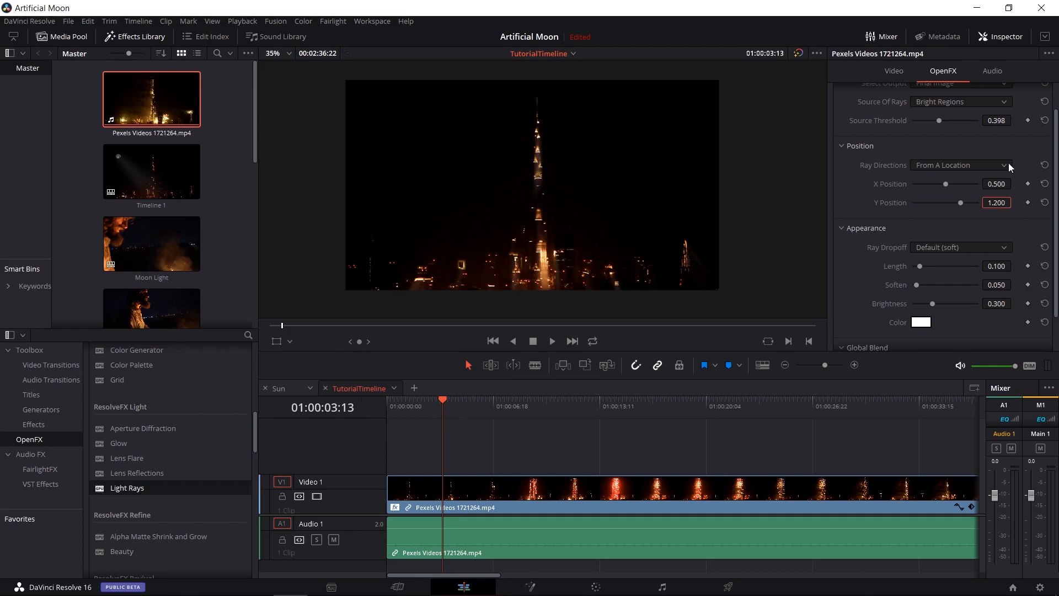
Keyframe the rays' Y Position from 1.200 at 01:00:03:13 to -0.221 at 01:00:08:19 and play back the animation.
left_click(1027, 202)
left_click(525, 399)
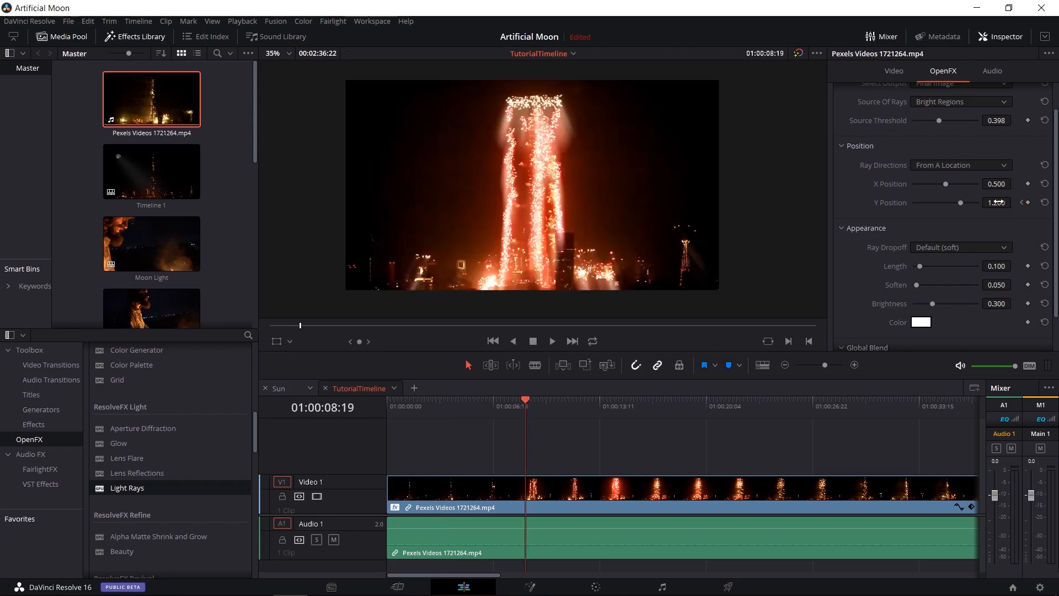
mouse_move(996, 202)
left_mouse_down()
mouse_move(924, 203)
mouse_move(1010, 202)
left_mouse_up()
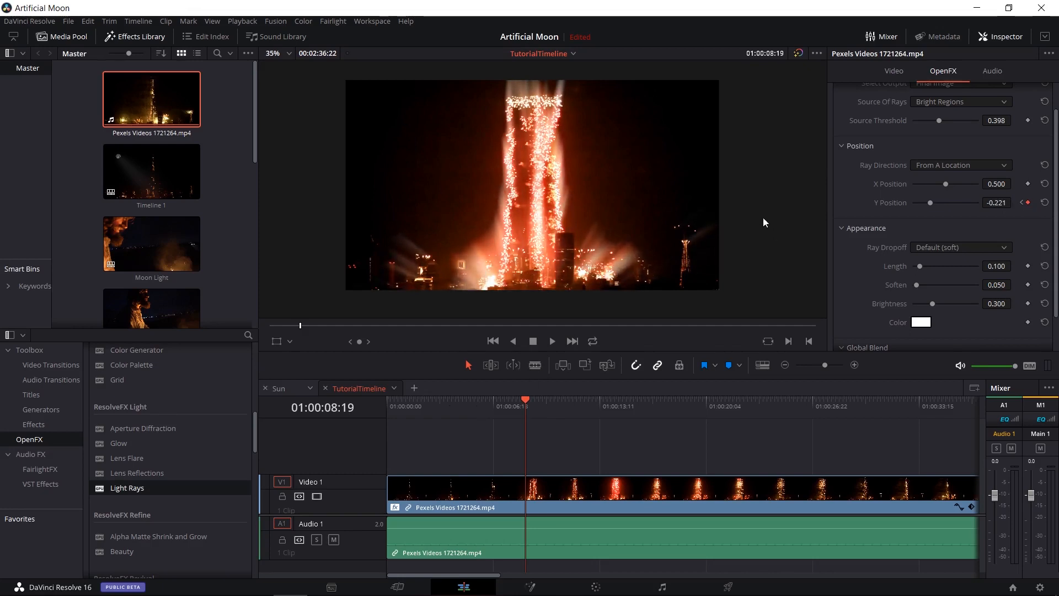
left_click(441, 405)
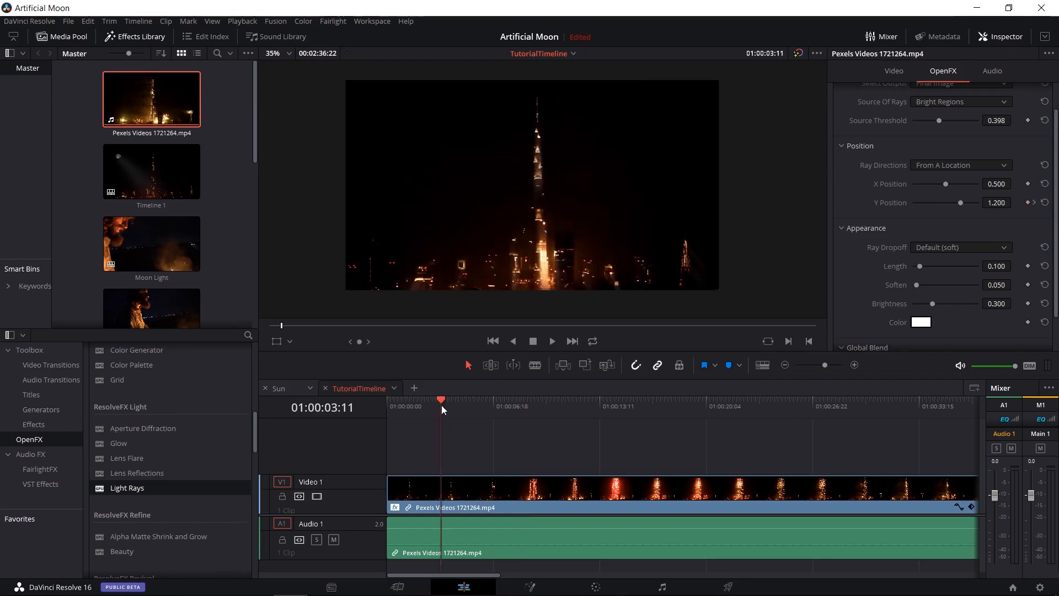
key("space")
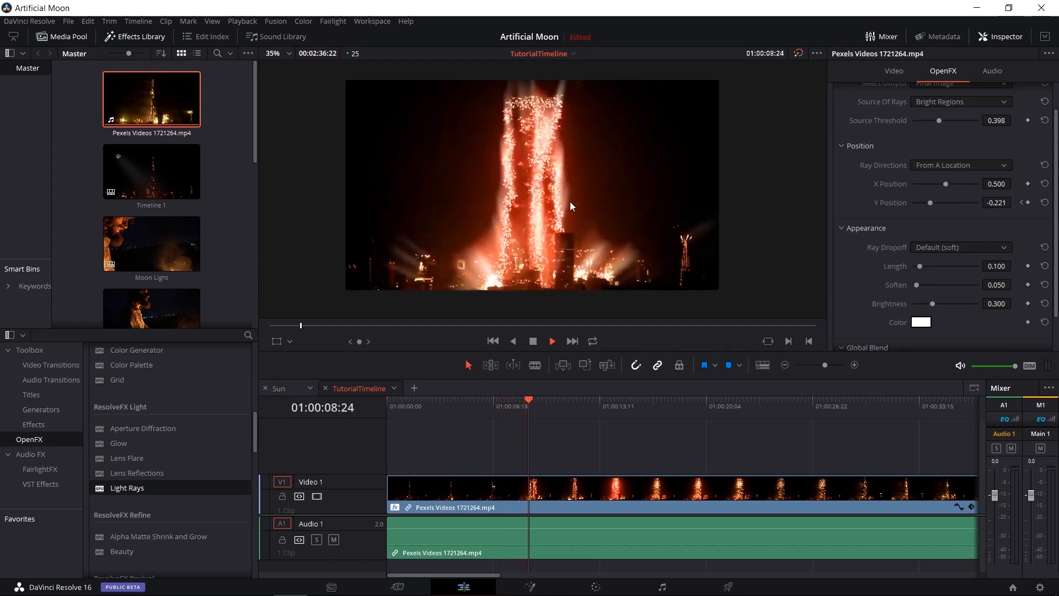
key("space")
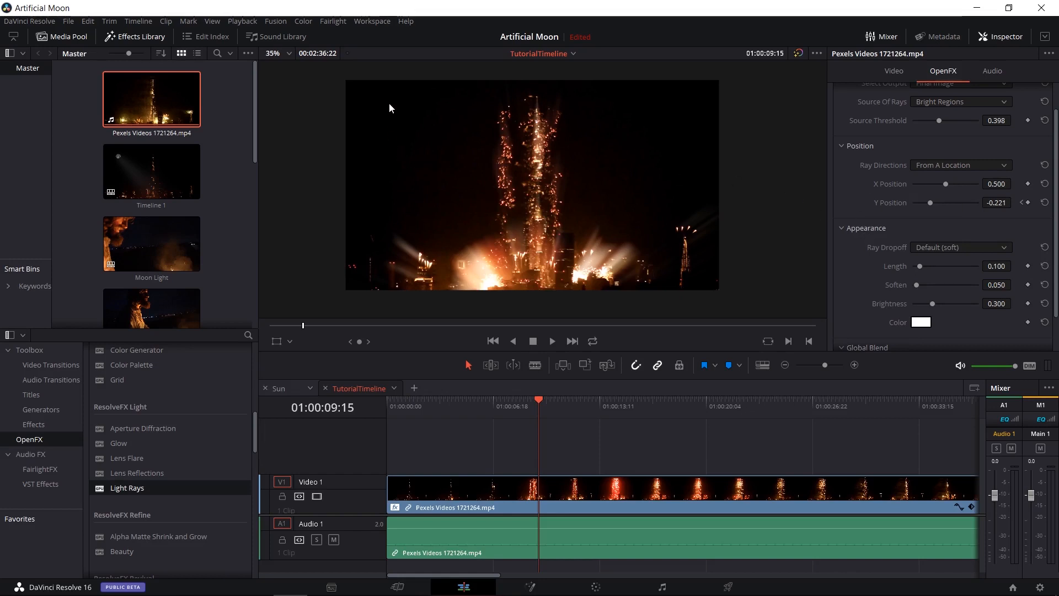
Reset the rays' Y Position and switch Ray Directions to At An Angle with an angle of -87.9.
left_click(1045, 204)
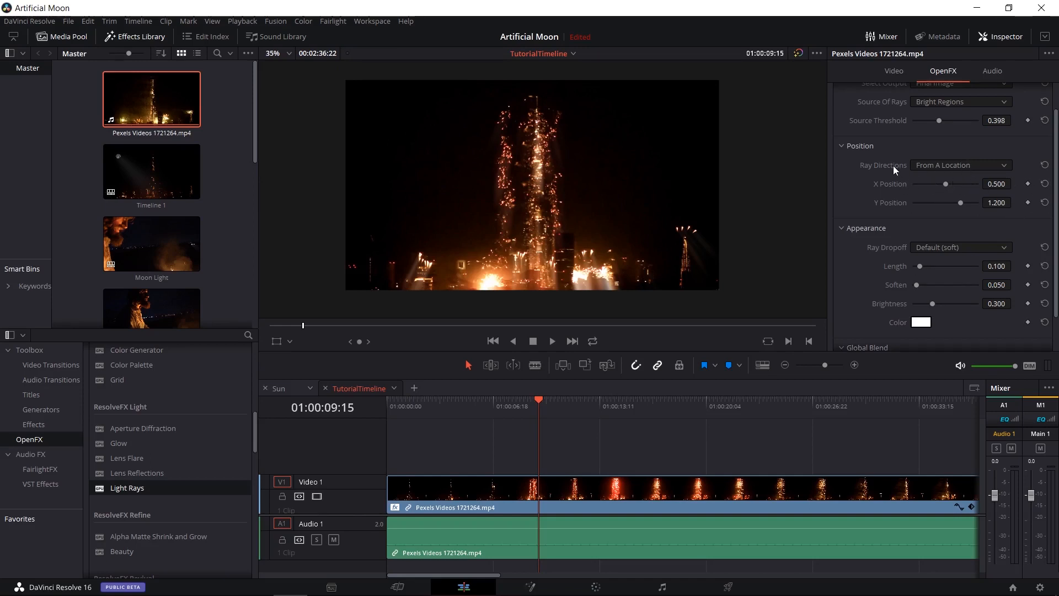
left_click(922, 167)
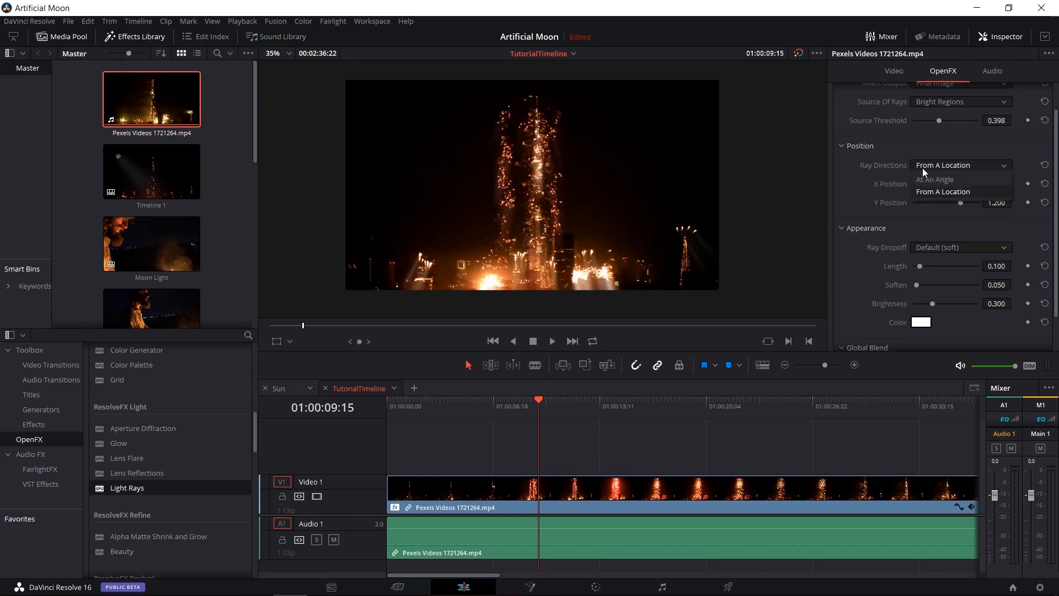
left_click(962, 179)
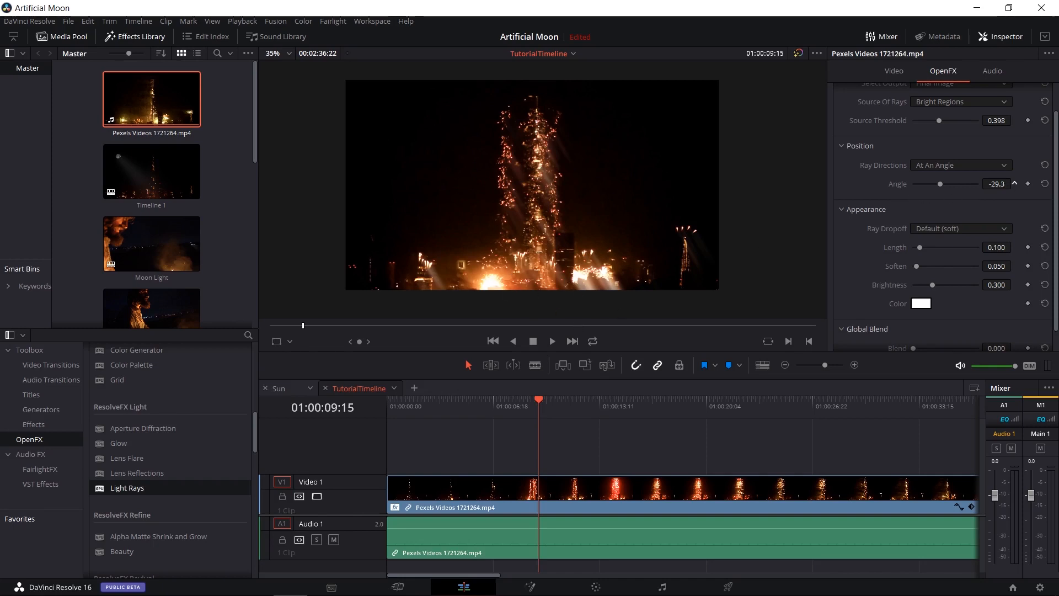
left_click_drag(996, 184, 955, 184)
scroll(856, 206, "down", 1)
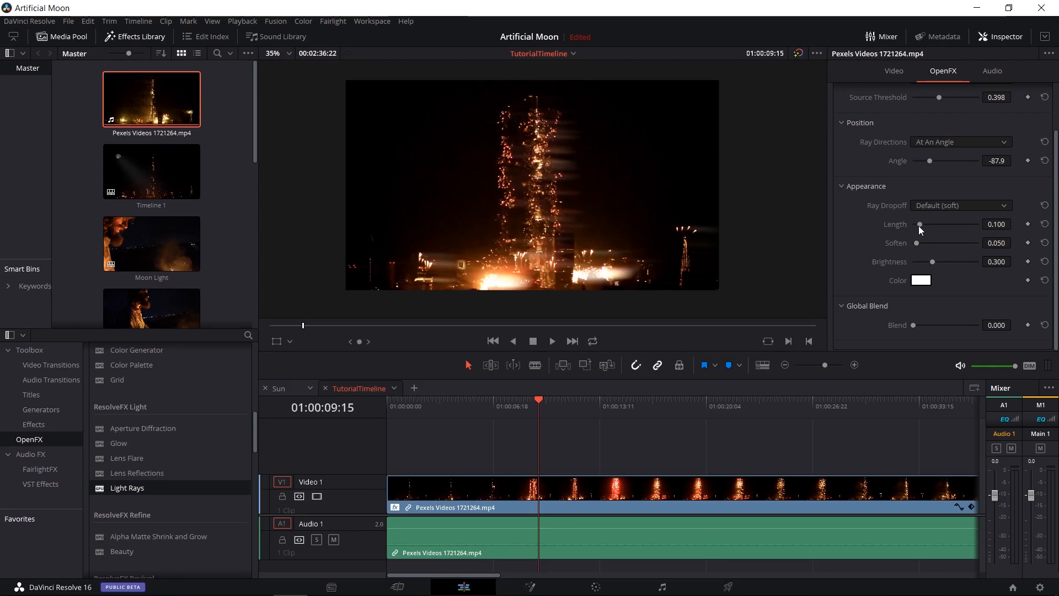
Set the light rays' appearance to Length 0.508, Soften 0.000 and Brightness 0.762.
left_click_drag(919, 225, 946, 225)
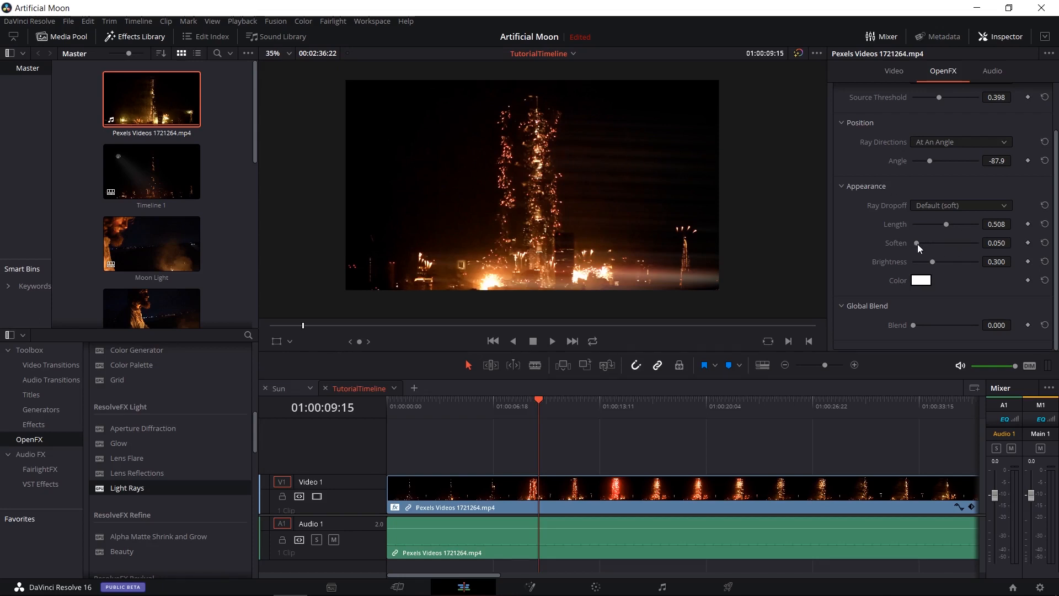
mouse_move(918, 243)
left_mouse_down()
mouse_move(935, 243)
mouse_move(923, 244)
left_mouse_up()
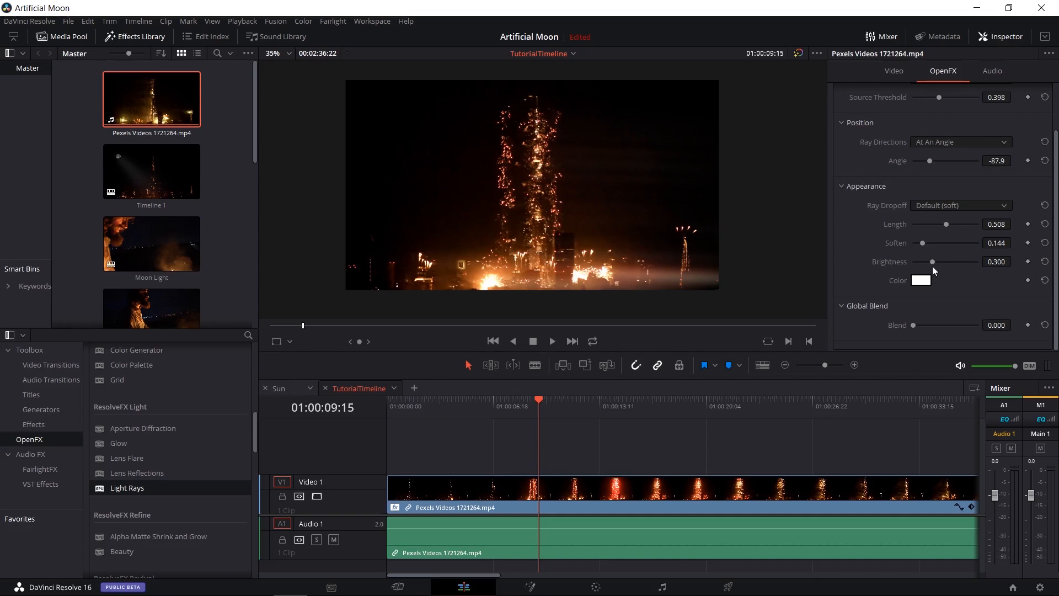
left_click_drag(922, 243, 883, 245)
left_click_drag(931, 260, 961, 260)
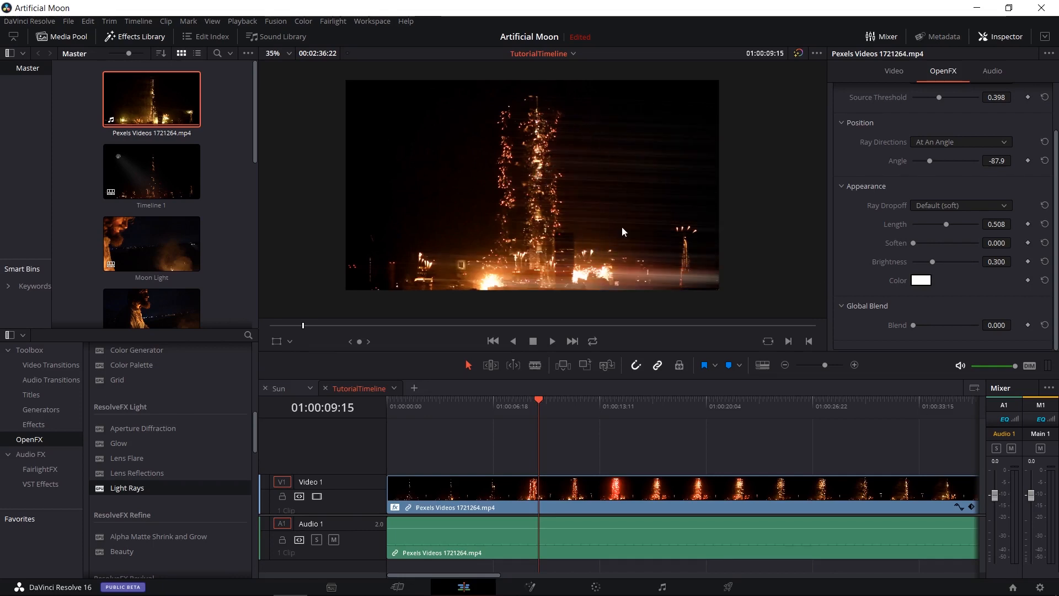
left_click_drag(933, 262, 962, 263)
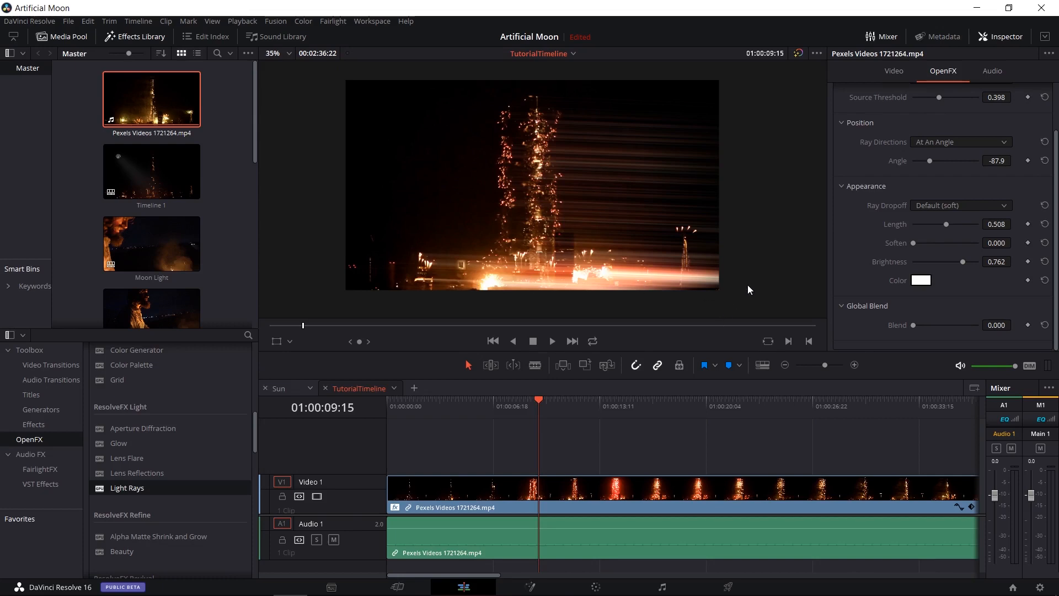
Try tinting the light rays with a warm yellow such as #efff87.
left_click(926, 281)
left_click_drag(524, 169, 401, 349)
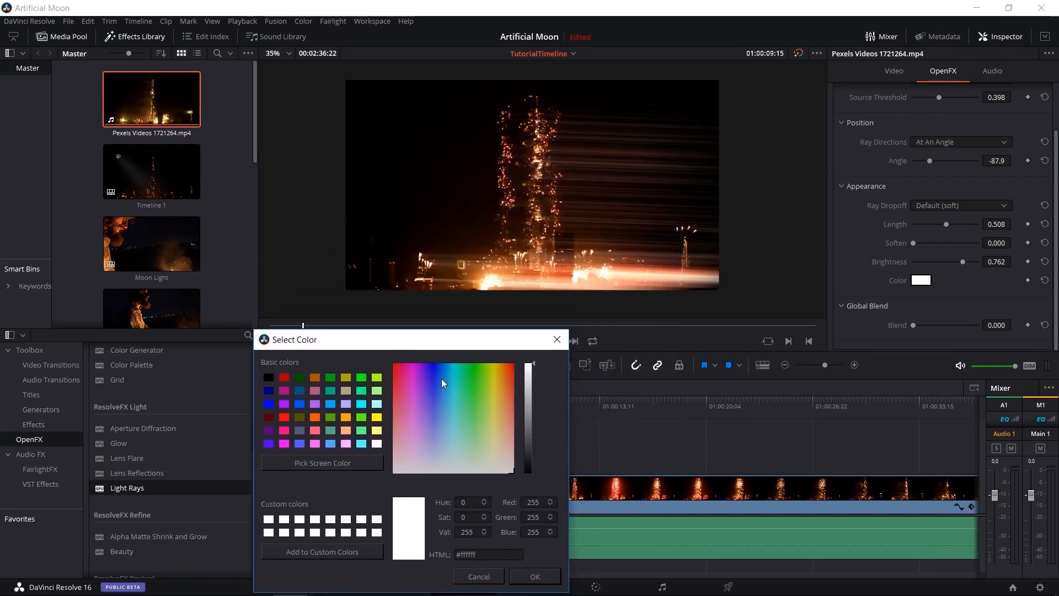
left_click(491, 422)
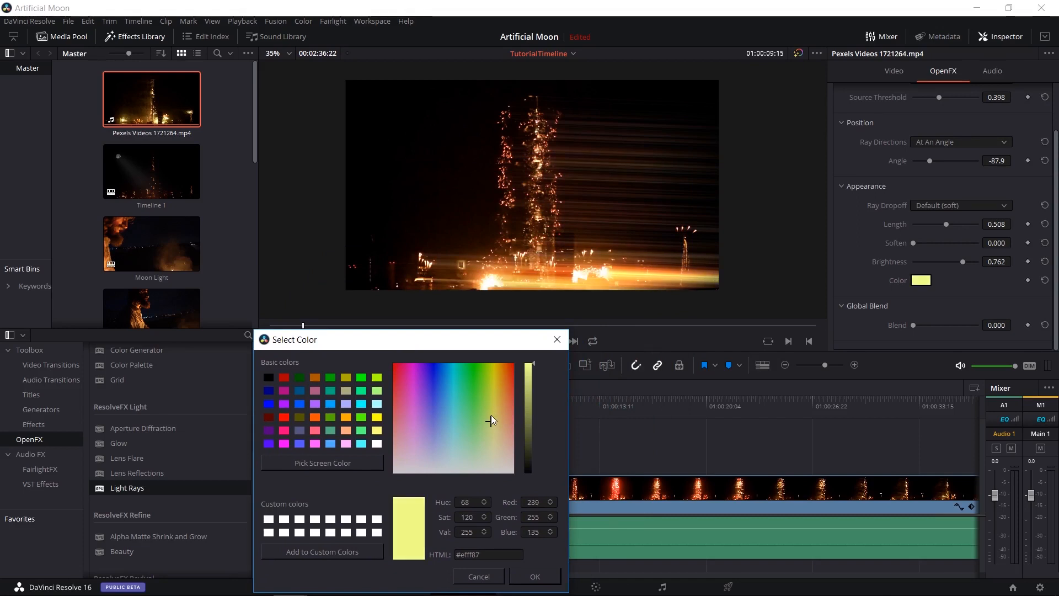
left_click_drag(491, 415, 508, 396)
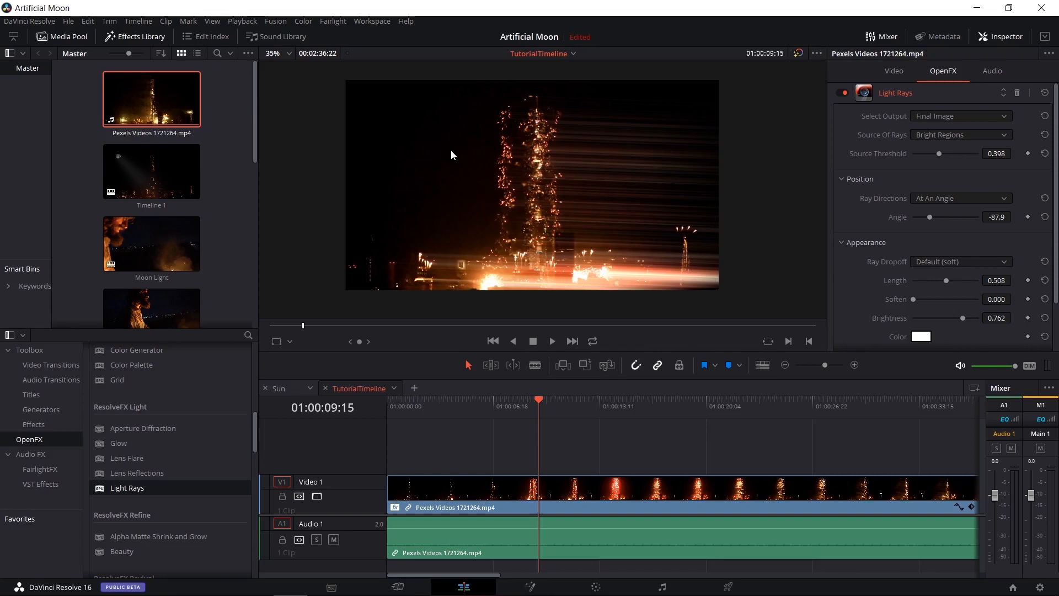
Place sky_moon.png on Video 2 above the tower clip, with Zoom 0.140 and Position X -661, Y 307.
scroll(241, 234, "down", 5)
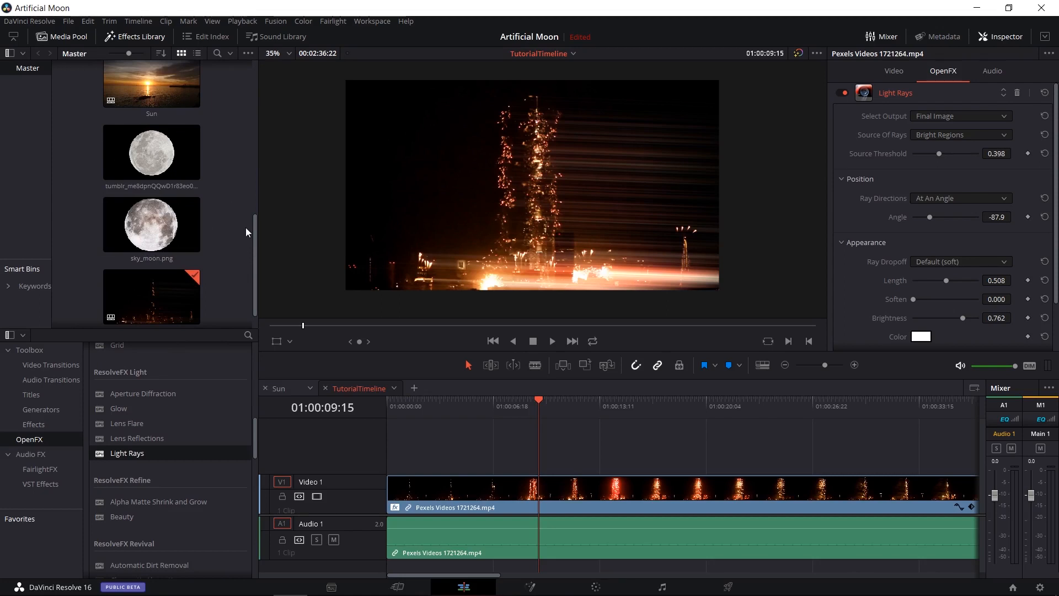
left_click_drag(159, 216, 517, 422)
left_click_drag(945, 158, 922, 175)
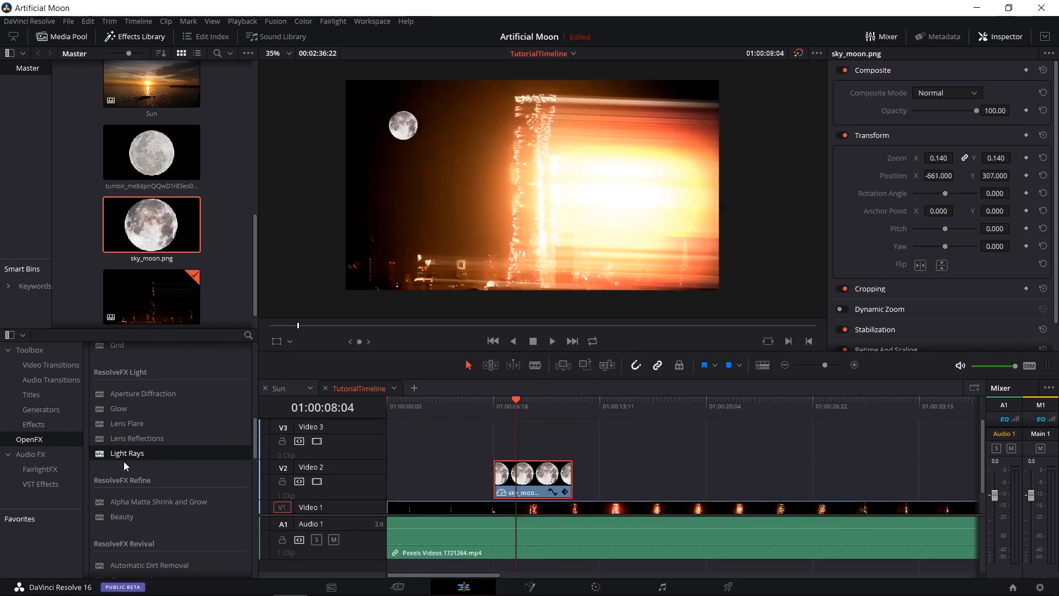
Apply Light Rays to the moon clip on Video 2 and set its Composite Mode to Add, keeping Opacity at 100.
left_click_drag(120, 458, 539, 477)
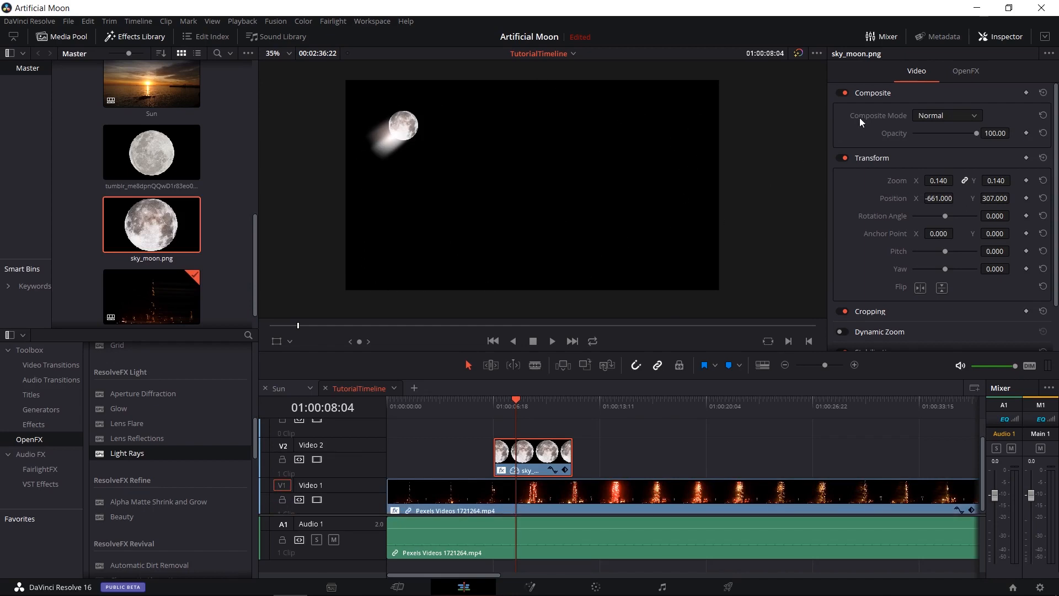
left_click(939, 115)
left_click(950, 142)
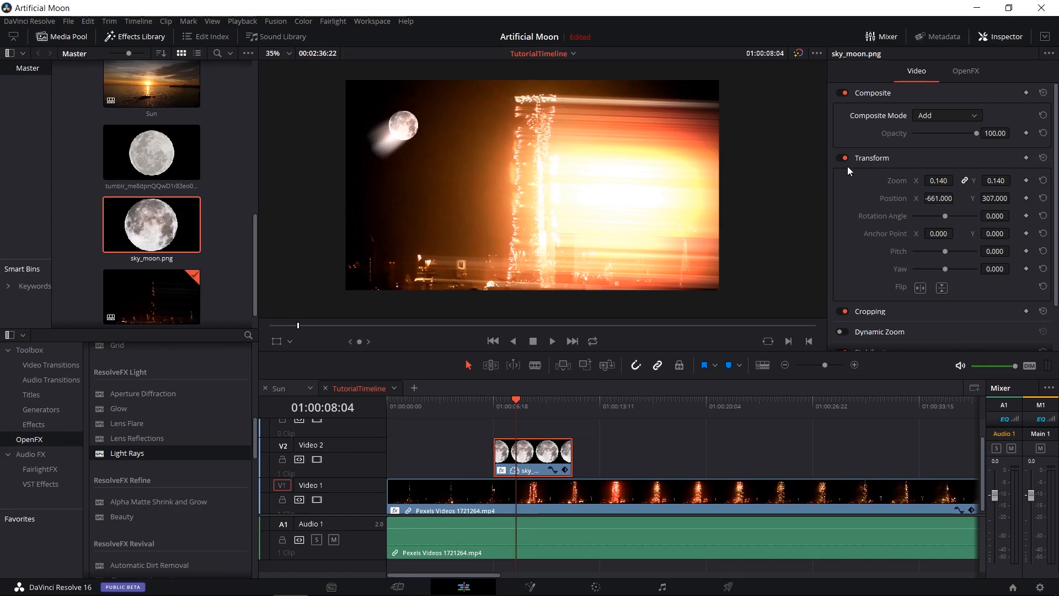
left_click_drag(958, 133, 991, 131)
left_click(583, 464)
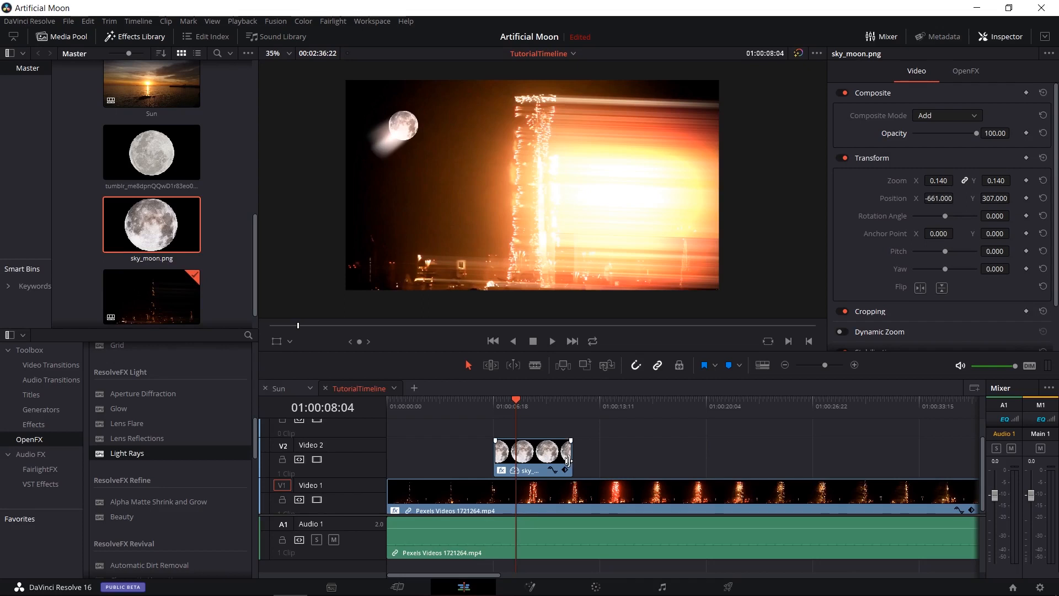
left_click(540, 462)
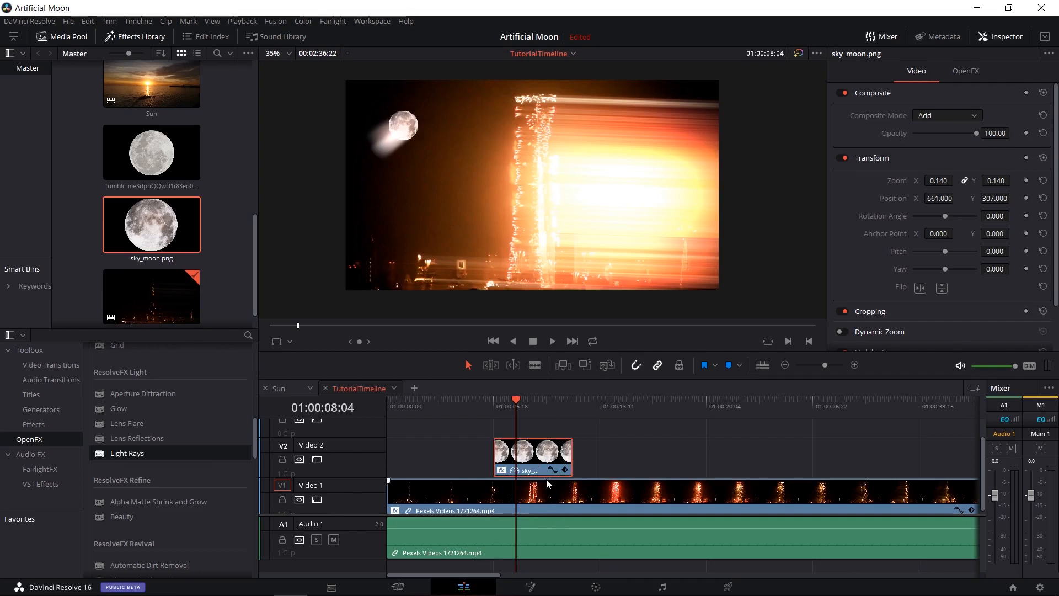
Duplicate the moon clip onto Video 3 directly above the original and set its Light Rays output to Light Rays Alone.
left_click(605, 400)
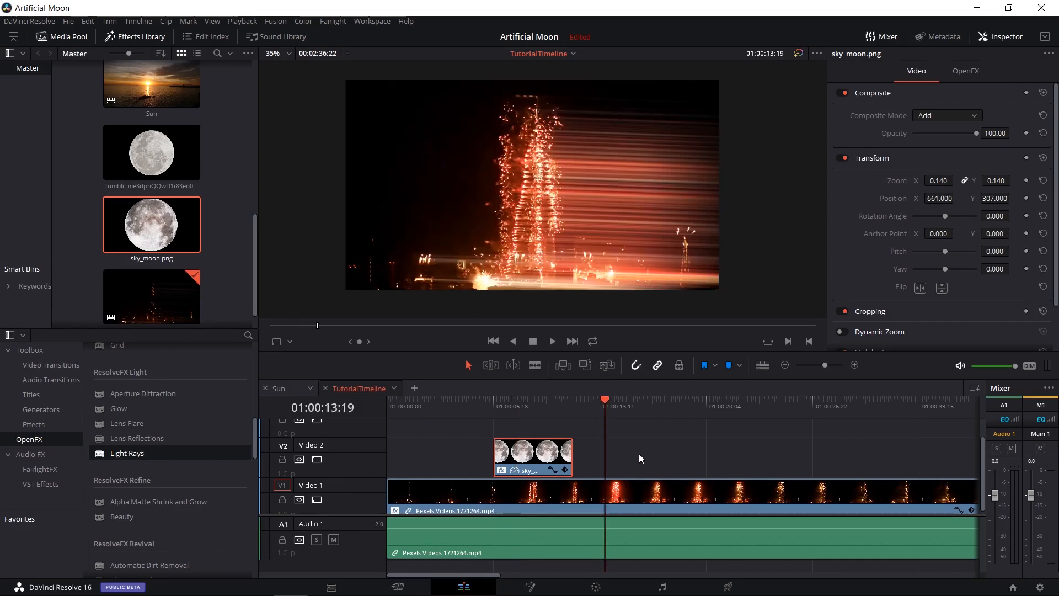
left_click(638, 454)
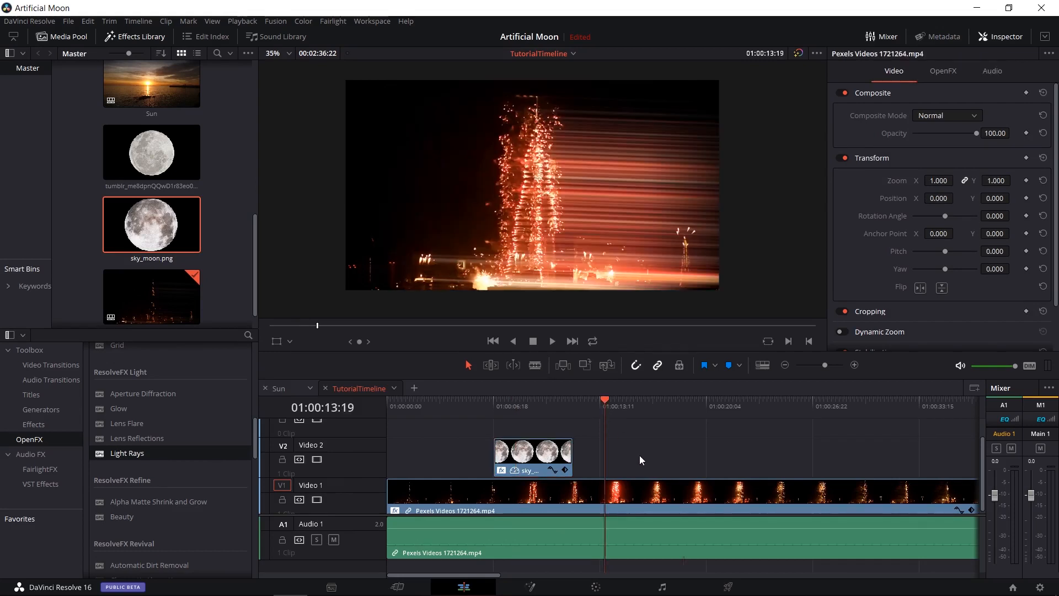
key("ctrl+v")
left_click_drag(640, 455, 529, 437)
left_click(517, 405)
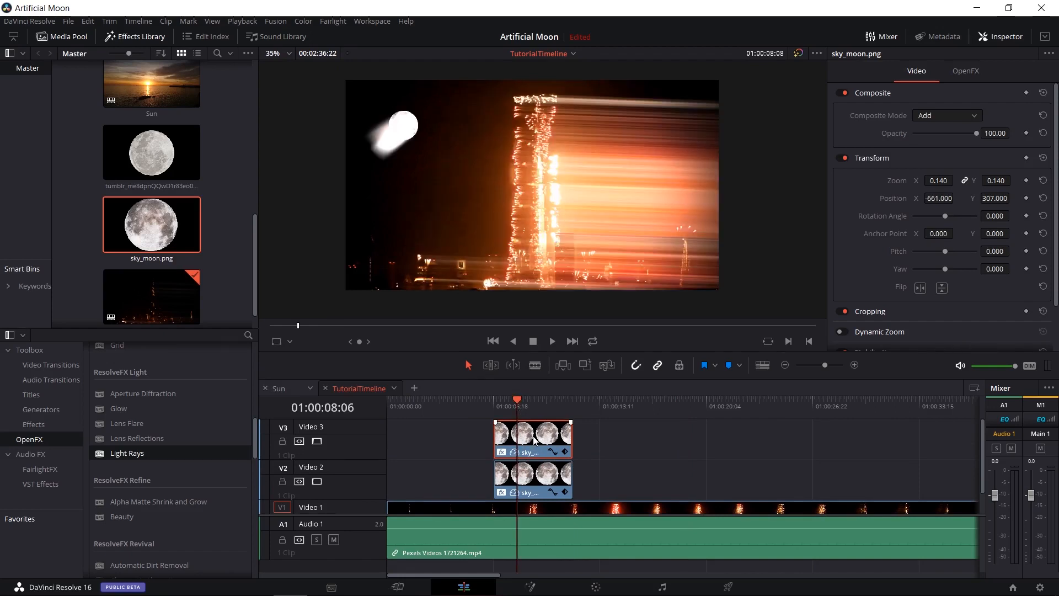
left_click(966, 72)
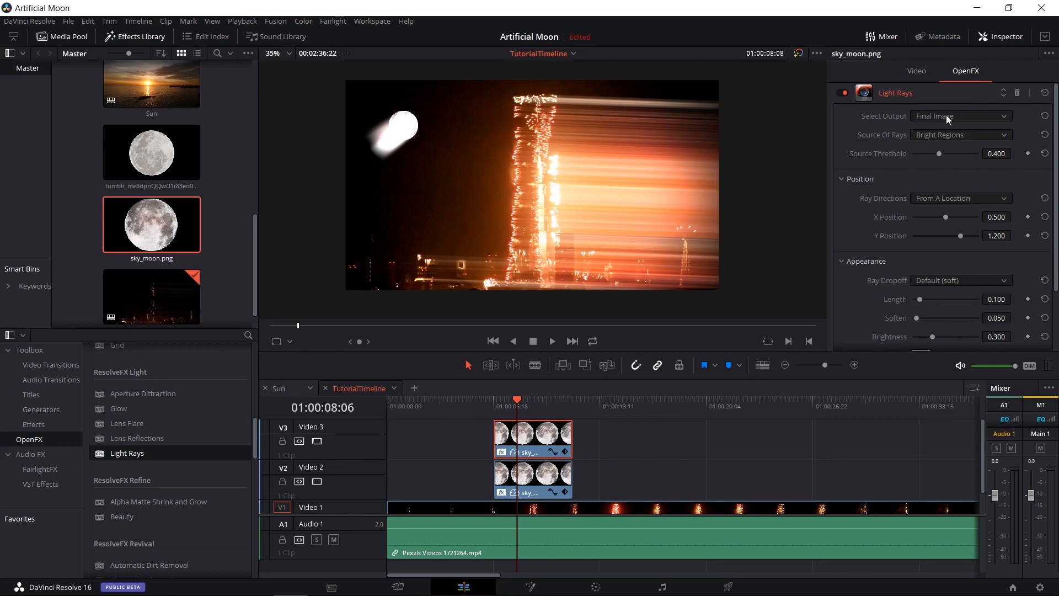
left_click(963, 144)
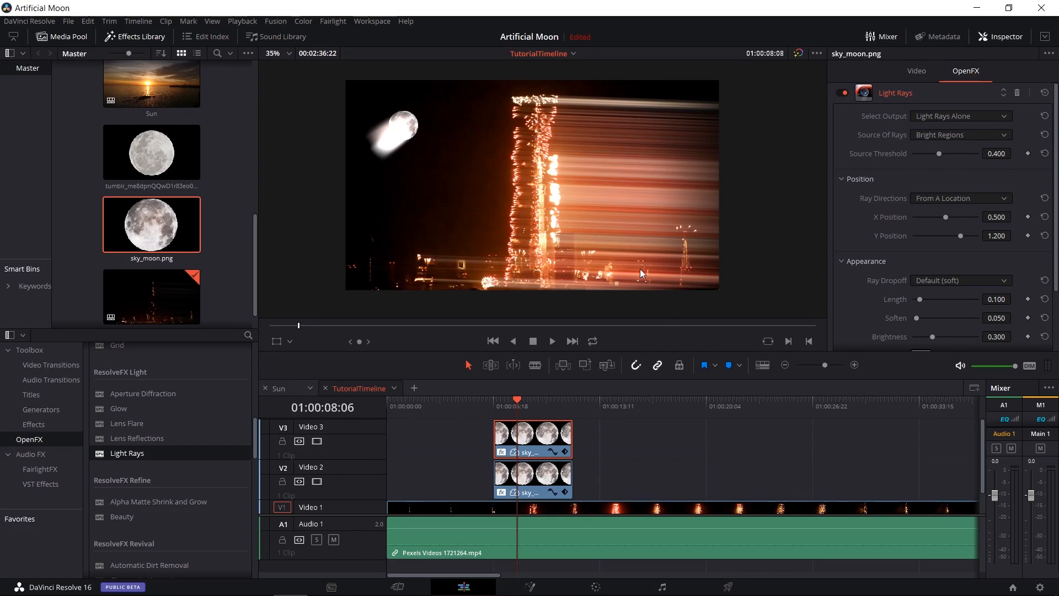
Remove the Light Rays effect from the moon clip on Video 2.
left_click(536, 483)
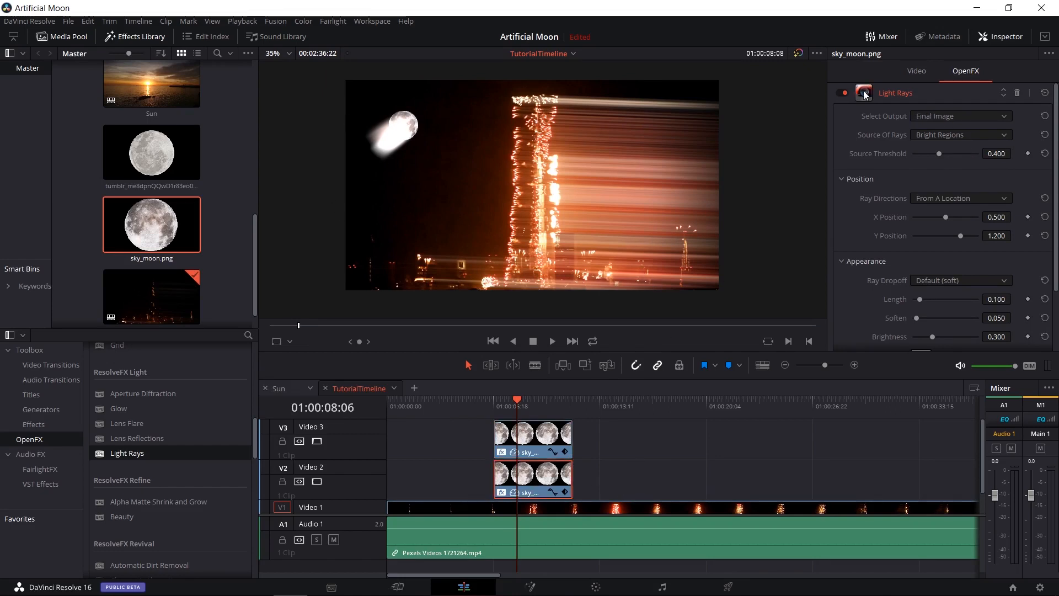
left_click(843, 93)
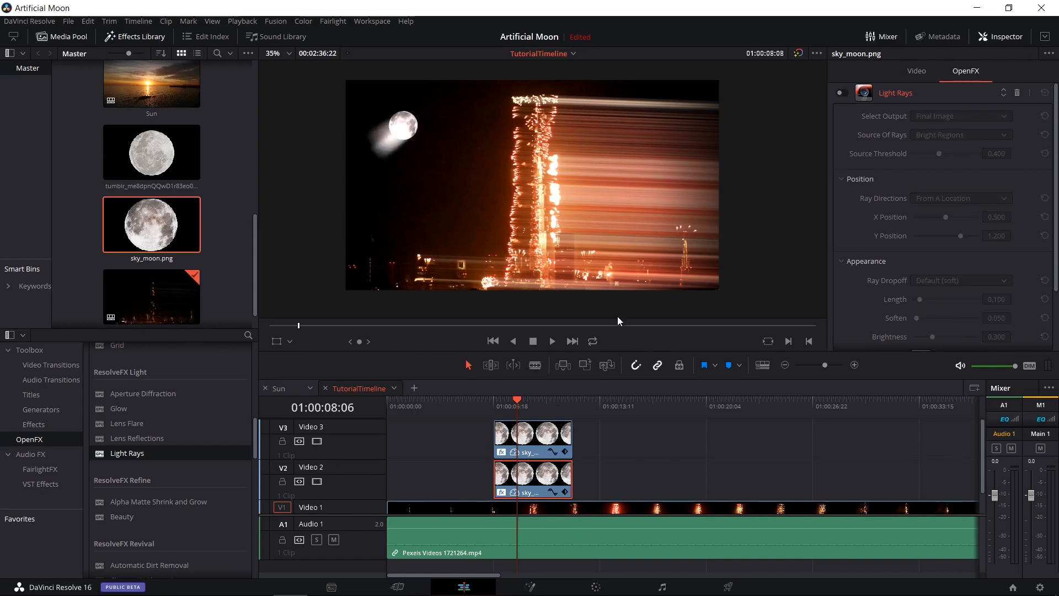
left_click(1017, 93)
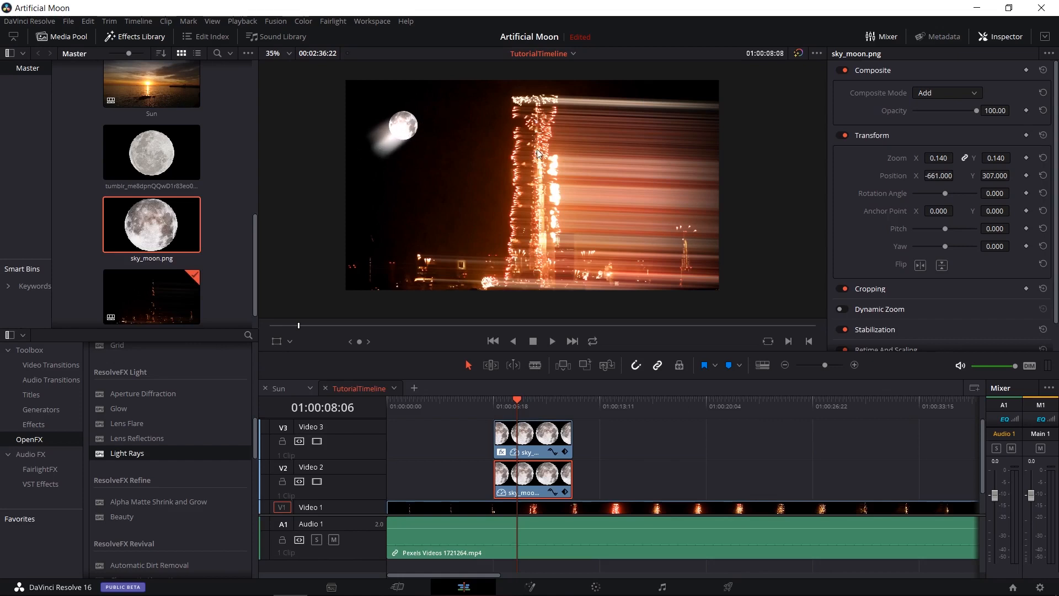
Hide and show Video 2 to compare the isolated rays with the full moon composite.
left_click(316, 481)
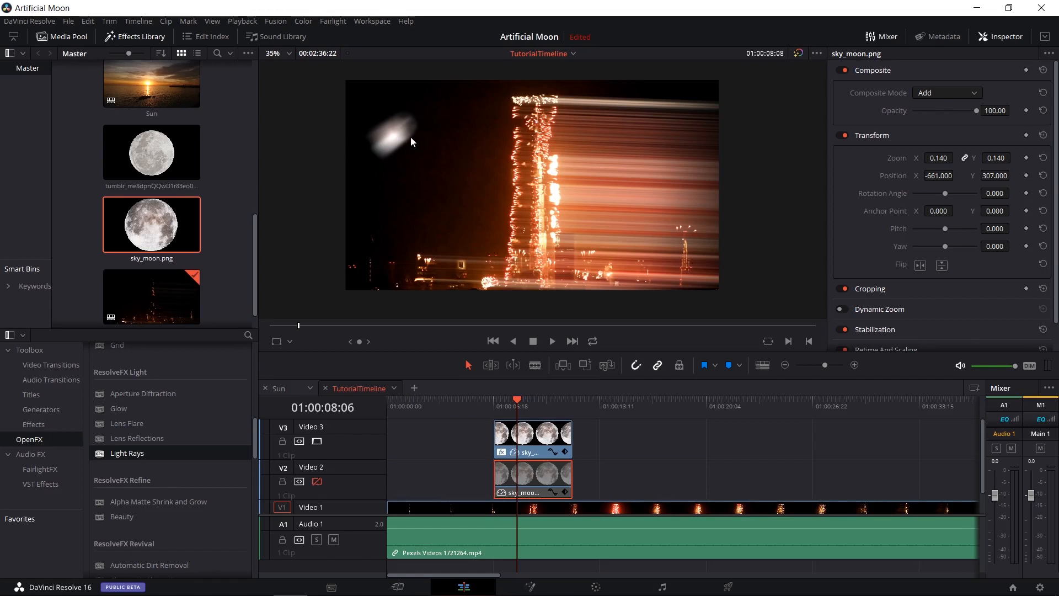
left_click(322, 486)
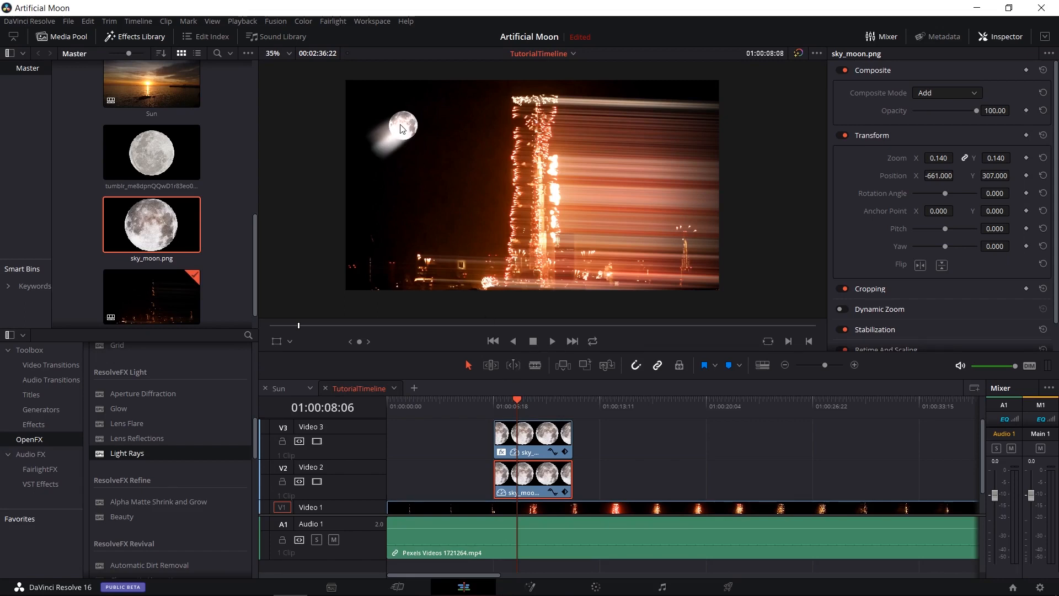
left_click(538, 442)
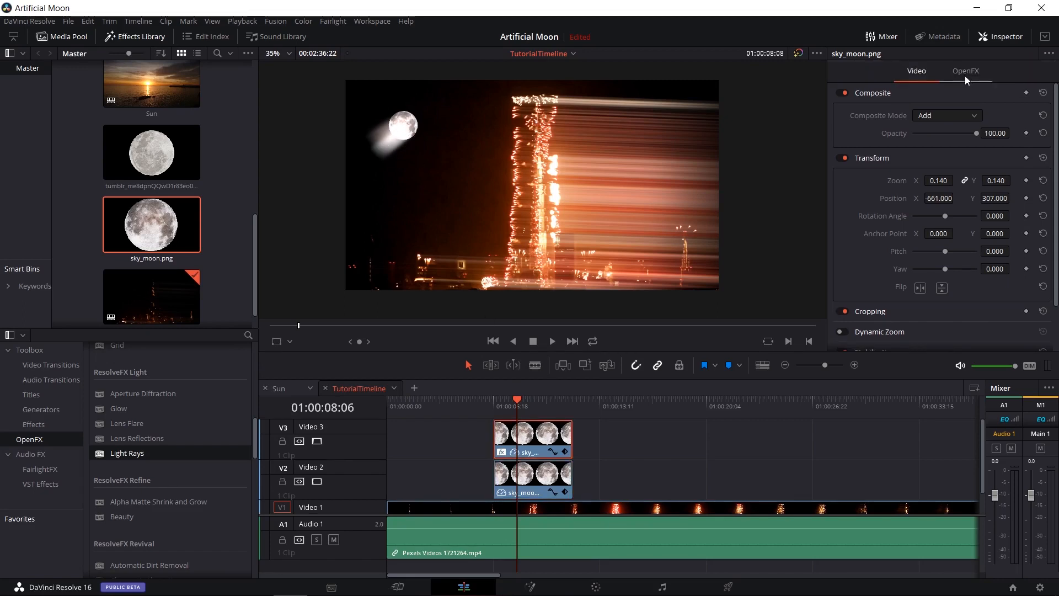
Hide Video 3 and set the Video 2 moon clip to the Hardlight composite mode with Opacity 53.04.
left_click(540, 468)
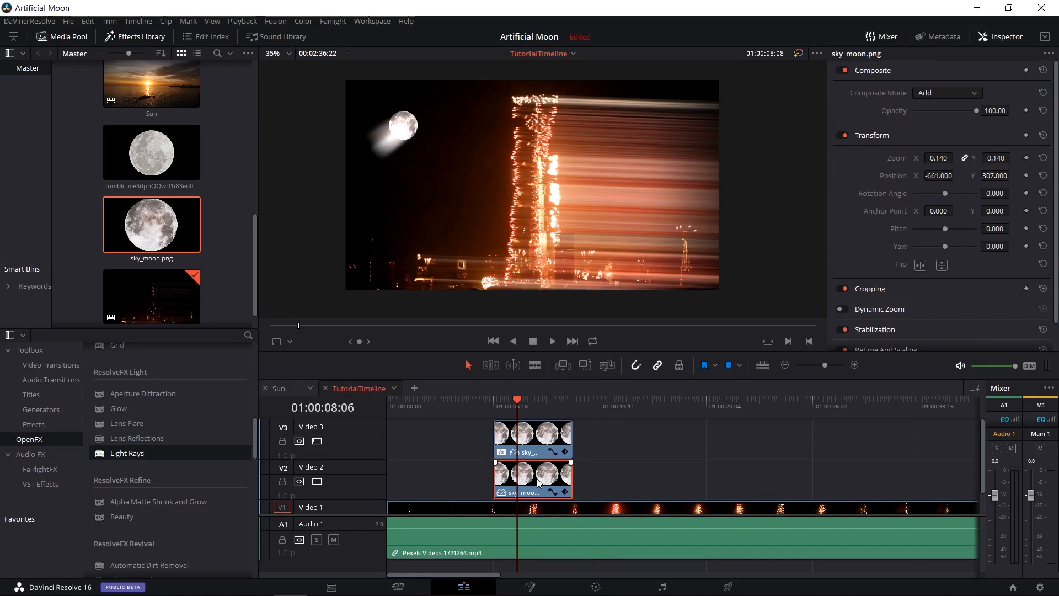
left_click(316, 441)
left_click_drag(972, 110, 944, 110)
double_click(944, 111)
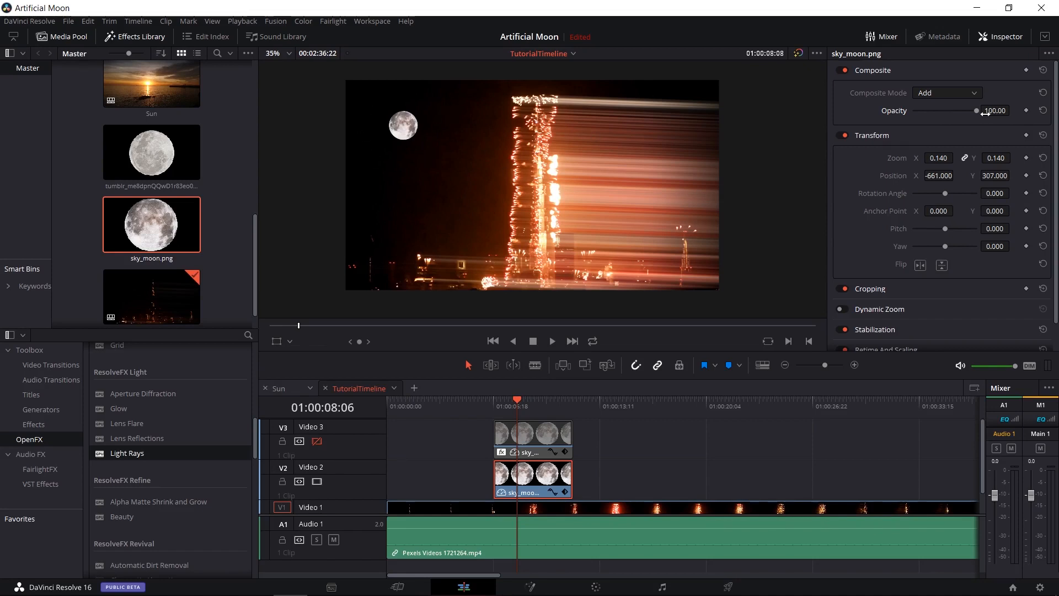
left_click_drag(985, 112, 943, 108)
left_click(969, 93)
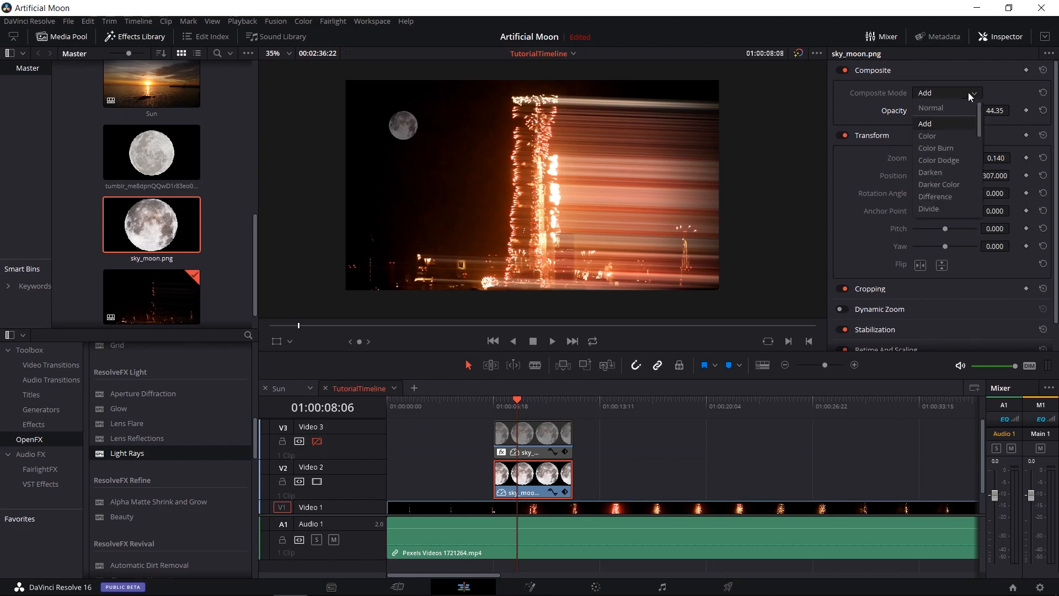
scroll(964, 195, "down", 2)
left_click(964, 191)
left_click_drag(941, 111, 946, 110)
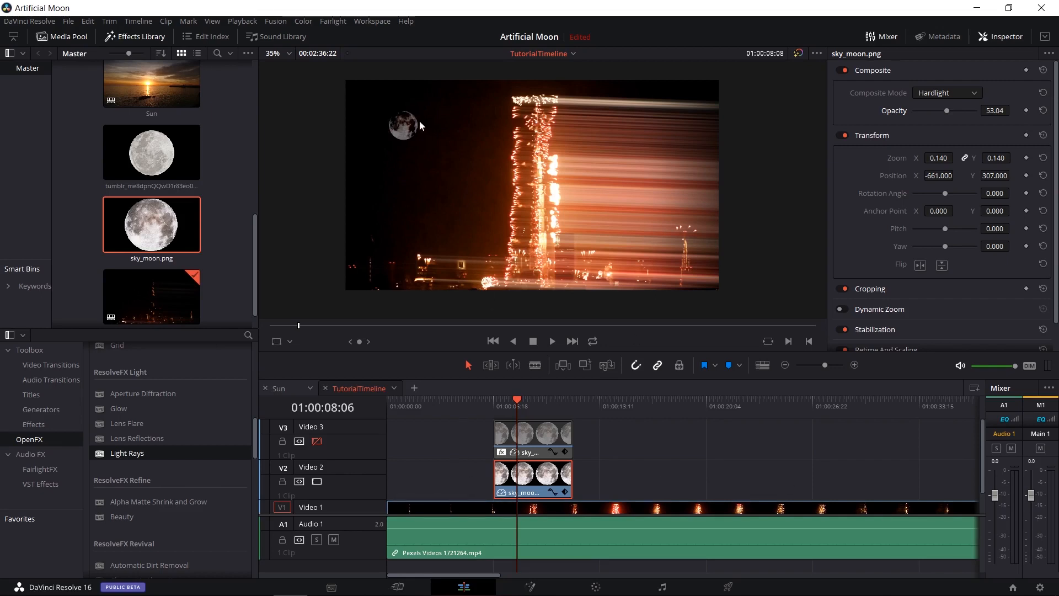
Show Video 3 again and set its Light Rays to At An Angle, Angle -39.6, Length 0.627, Soften 0.593 and Brightness 0.568.
left_click(531, 441)
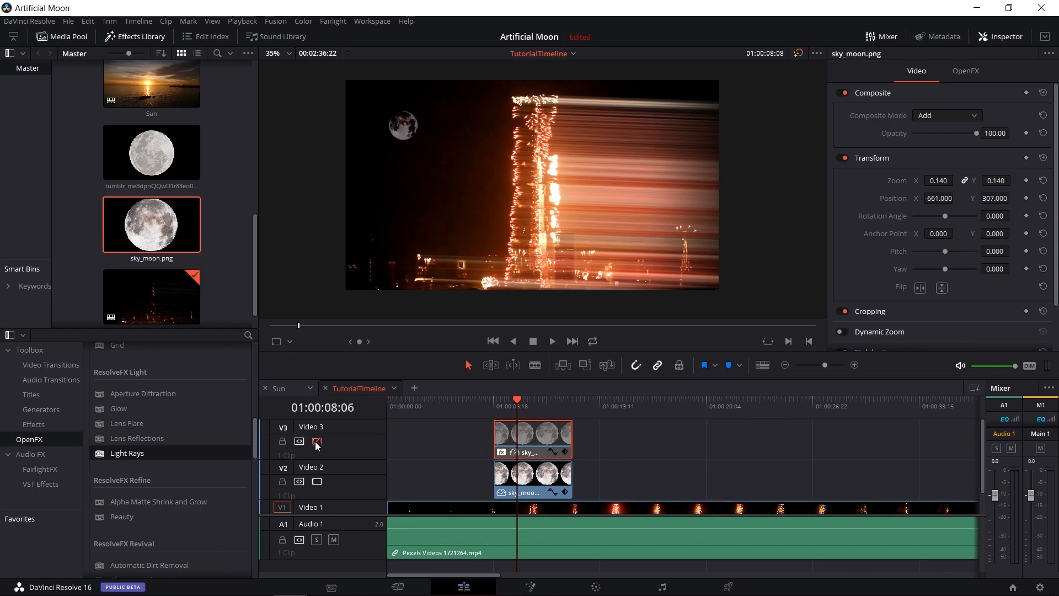
left_click(316, 441)
left_click(965, 70)
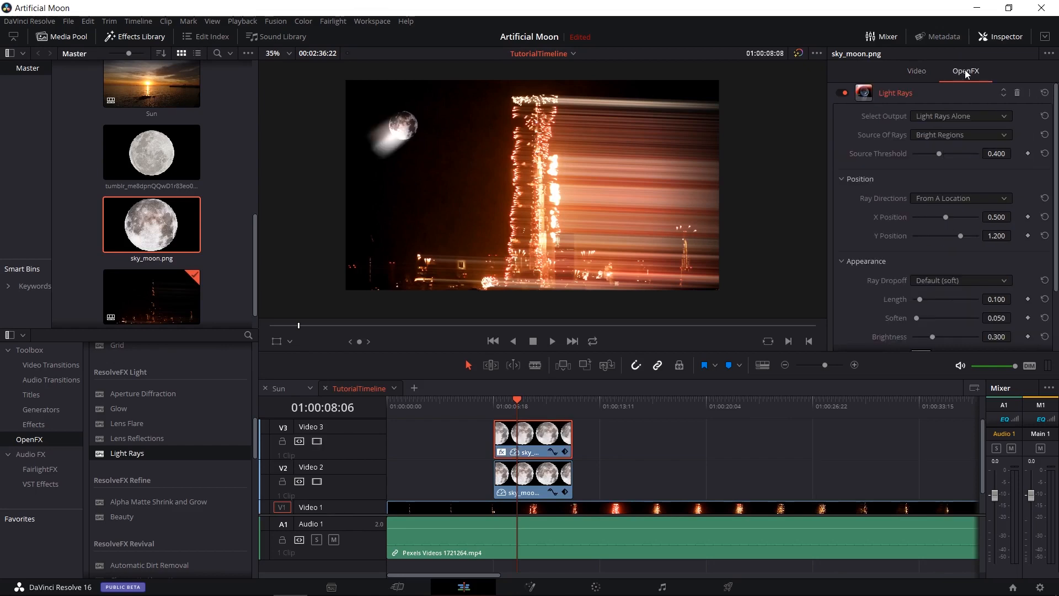
scroll(894, 170, "down", 1)
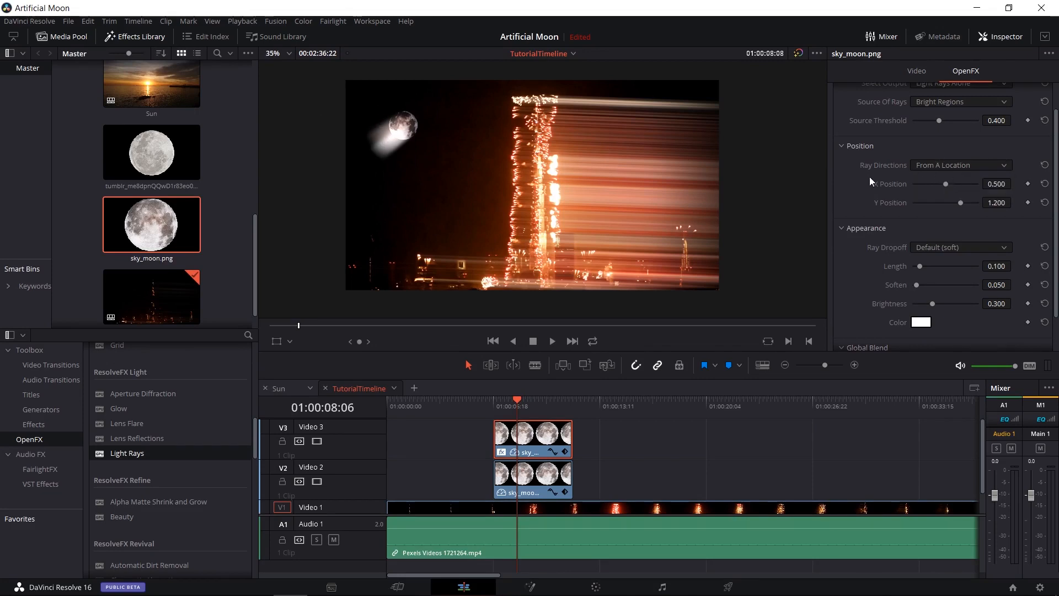
left_click(951, 167)
left_click(950, 178)
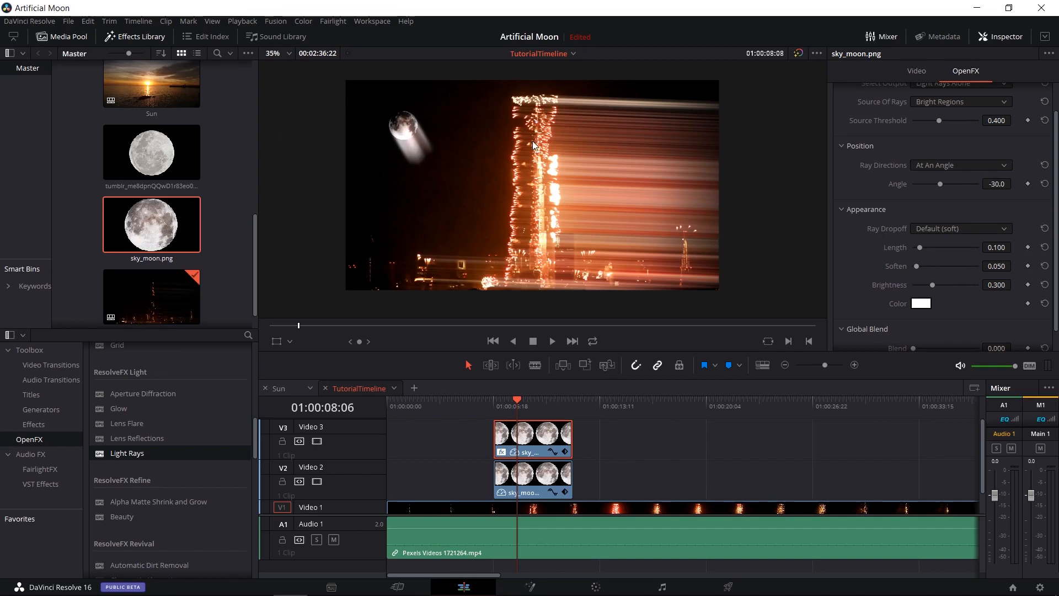
left_click_drag(944, 184, 938, 180)
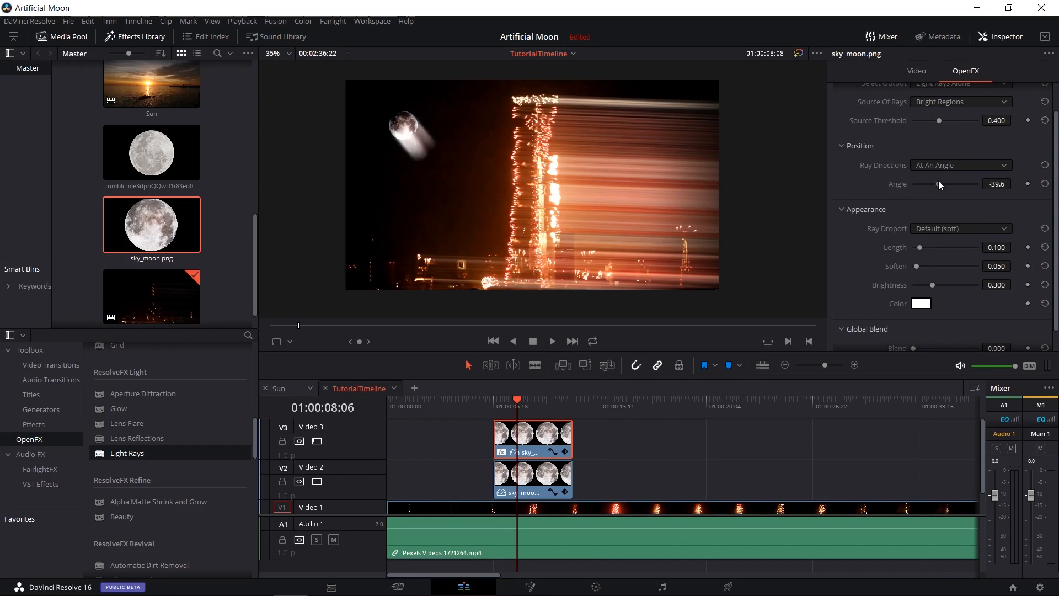
left_click_drag(919, 247, 950, 281)
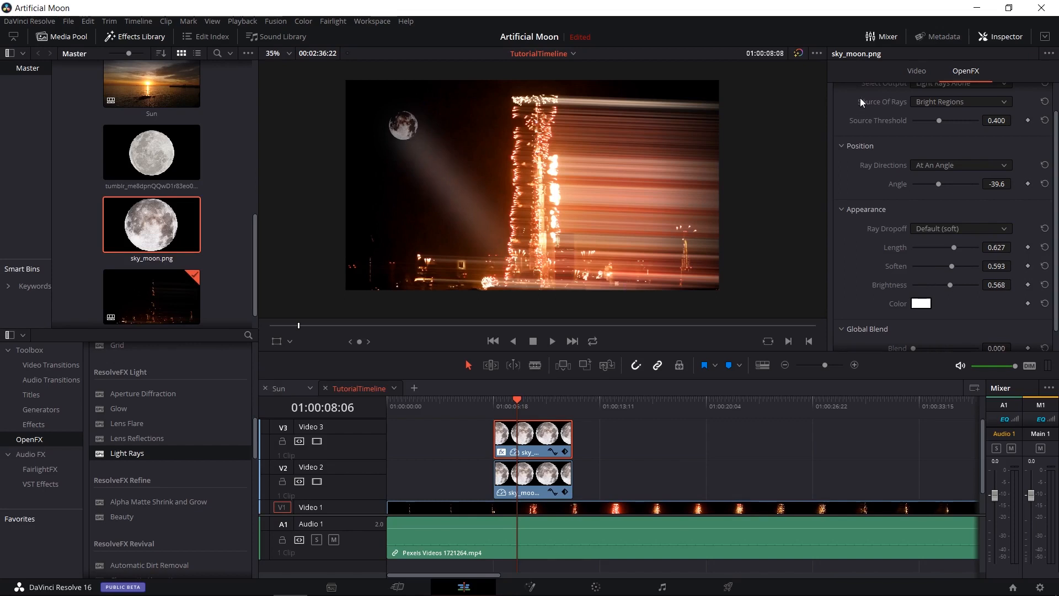
Move both moon clips together to Position X -752 and Y 400.
left_click(532, 475)
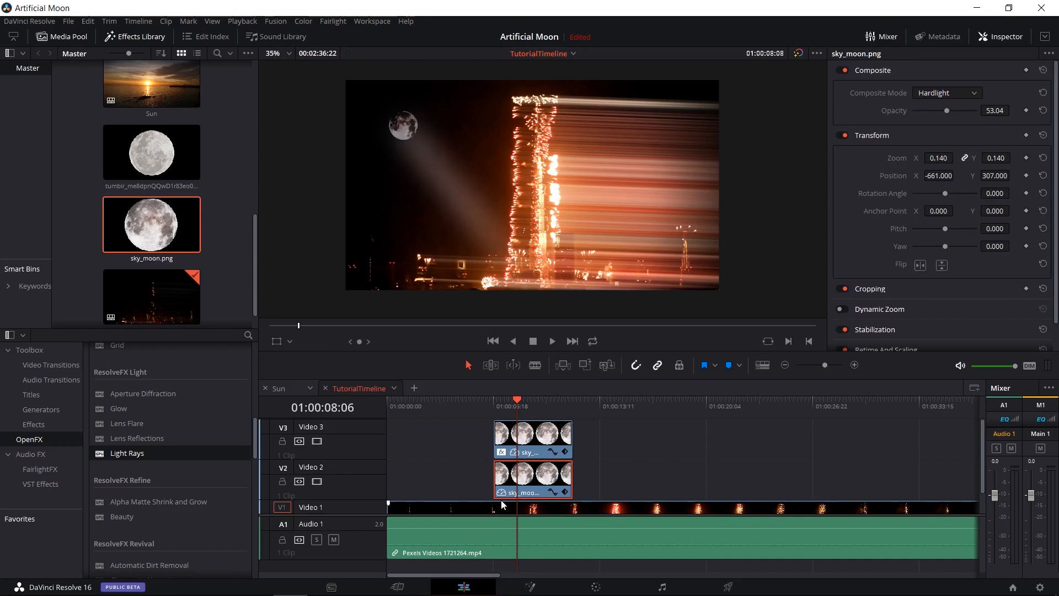
left_click(533, 448)
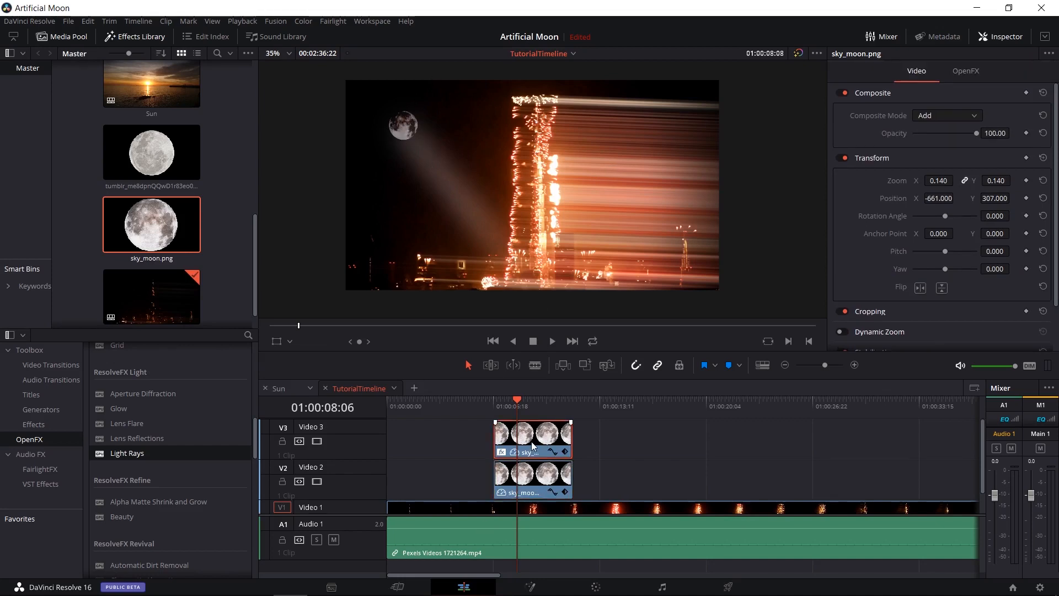
left_click(540, 482, "ctrl")
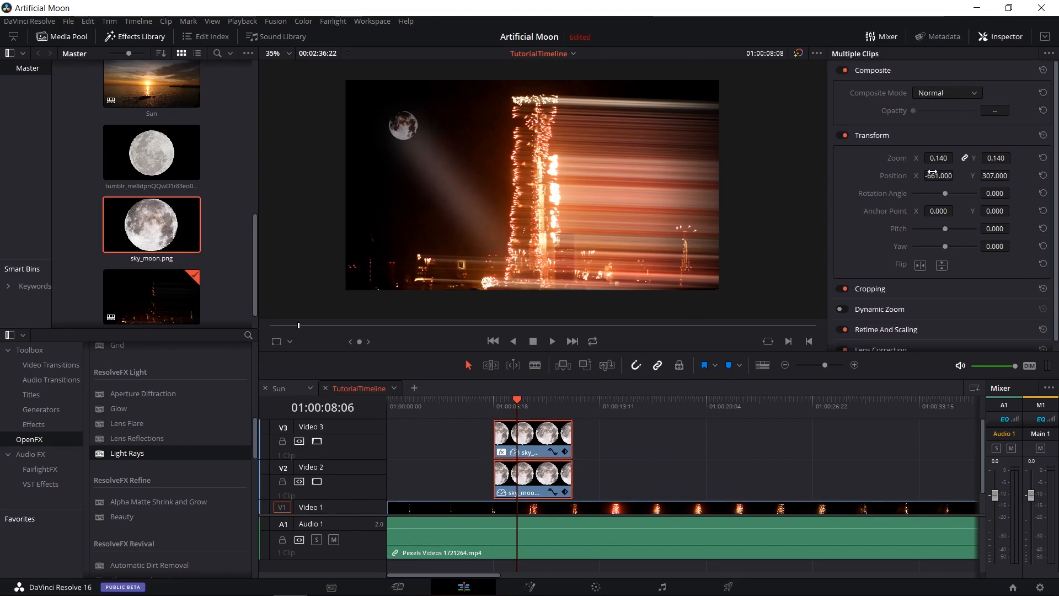
left_click_drag(932, 174, 1013, 176)
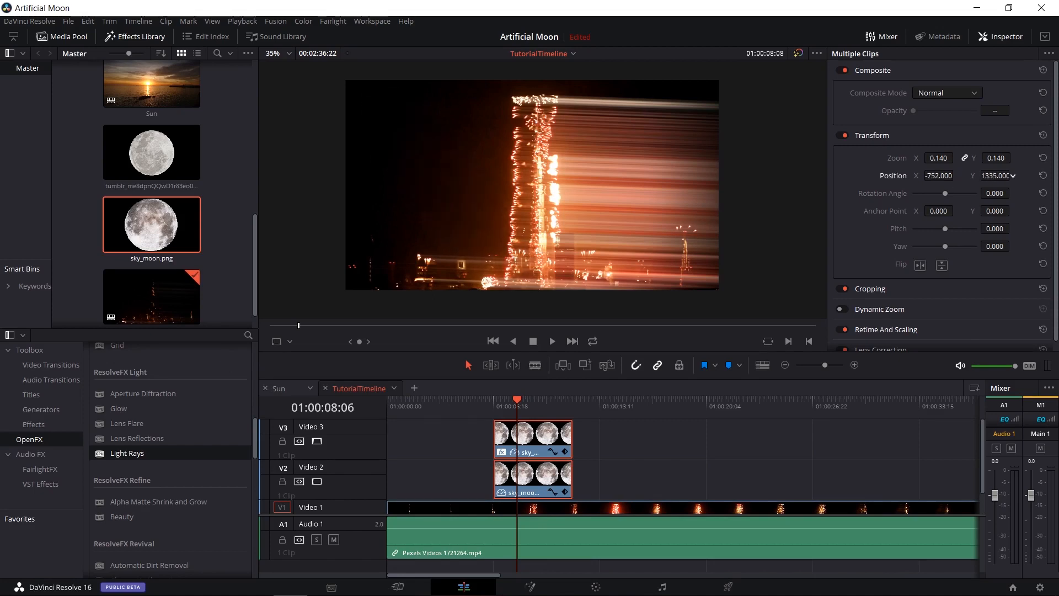
left_click(621, 445)
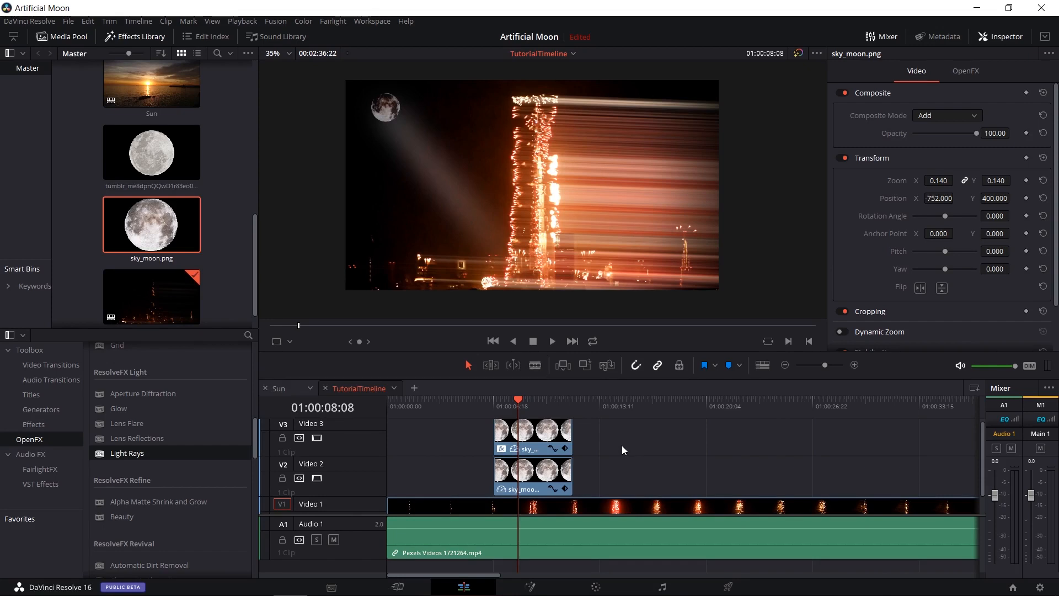
Disable the Light Rays effect on the tower clip on Video 1.
scroll(621, 445, "down", 1)
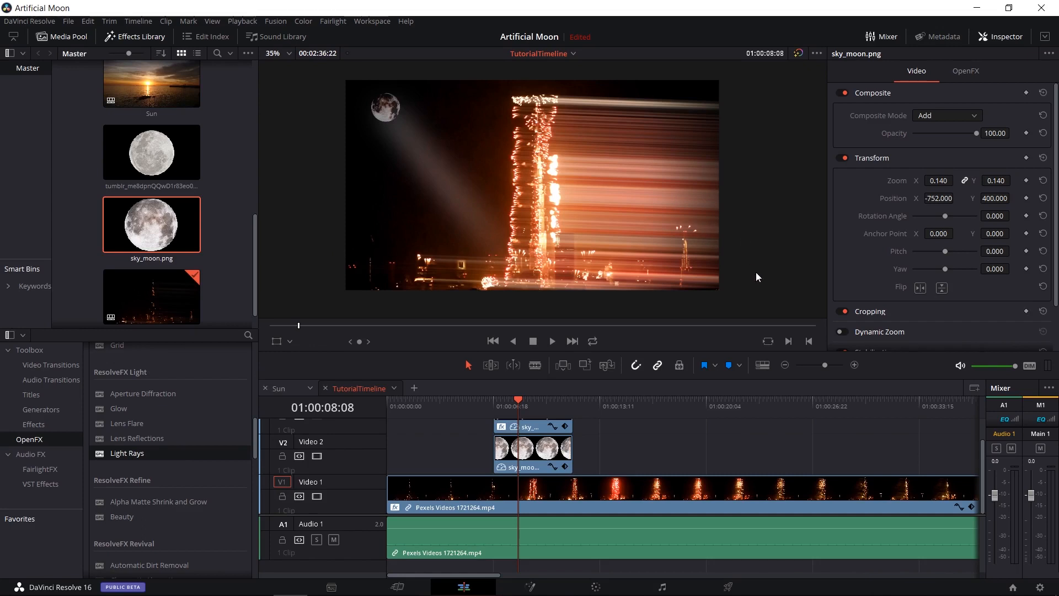
left_click(615, 505)
left_click(943, 71)
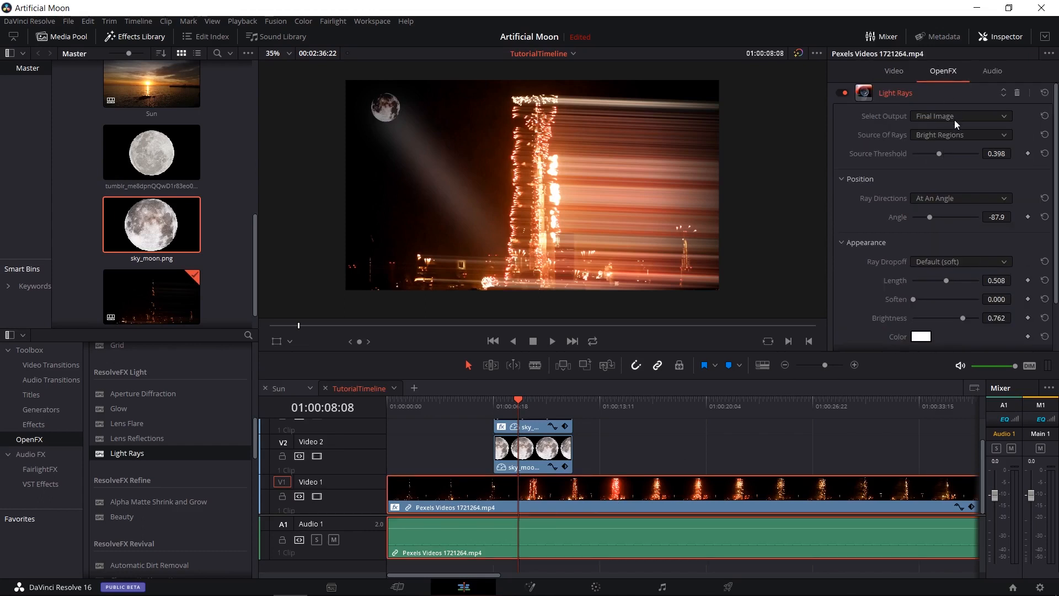
left_click(842, 92)
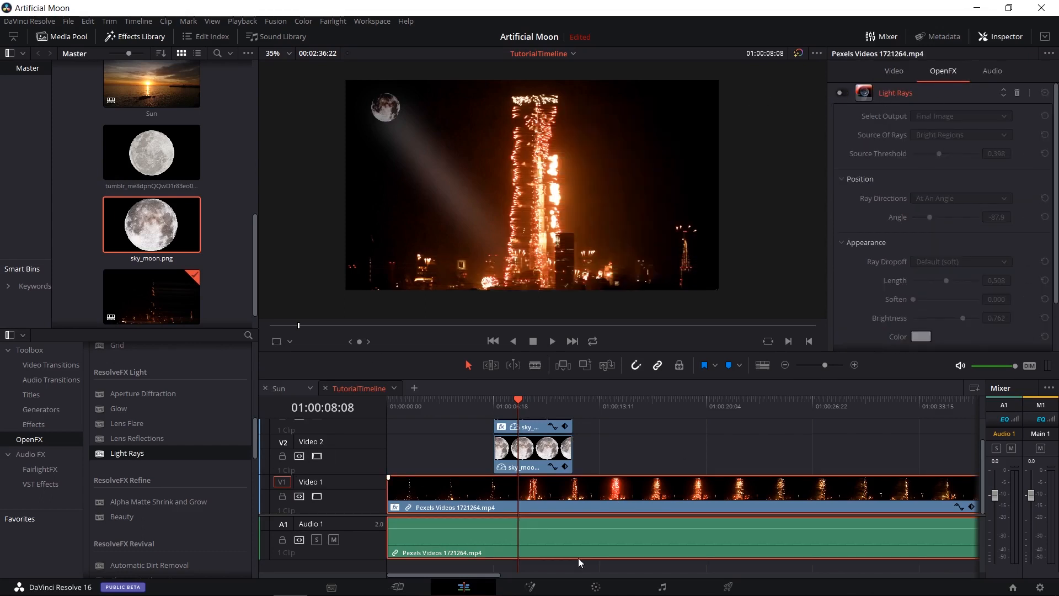
Switch to the Color page, open the tower clip's node graph and centre its node in the view.
left_click(596, 586)
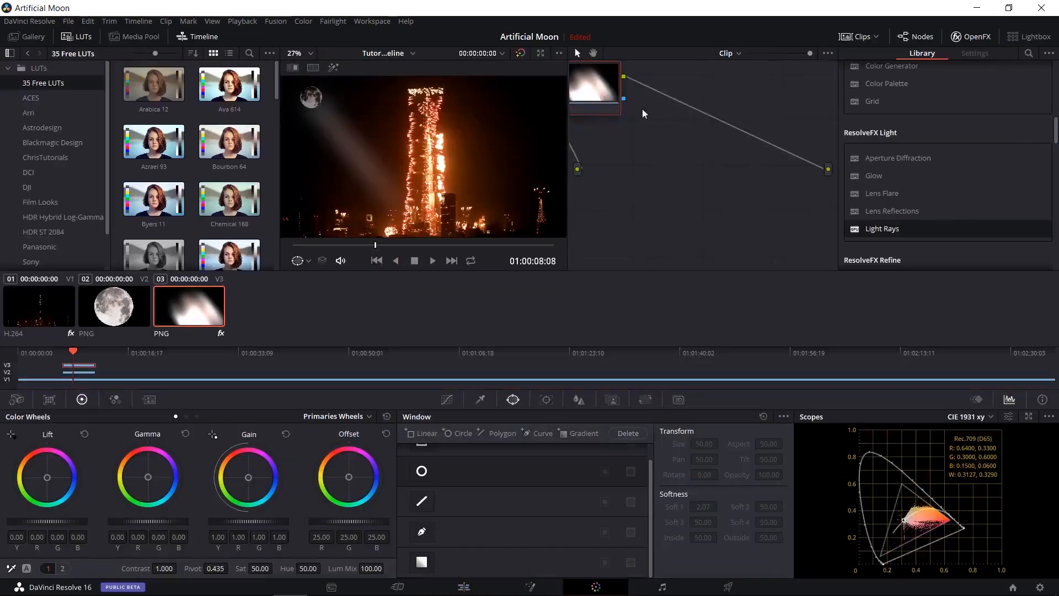
left_click_drag(648, 114, 678, 145)
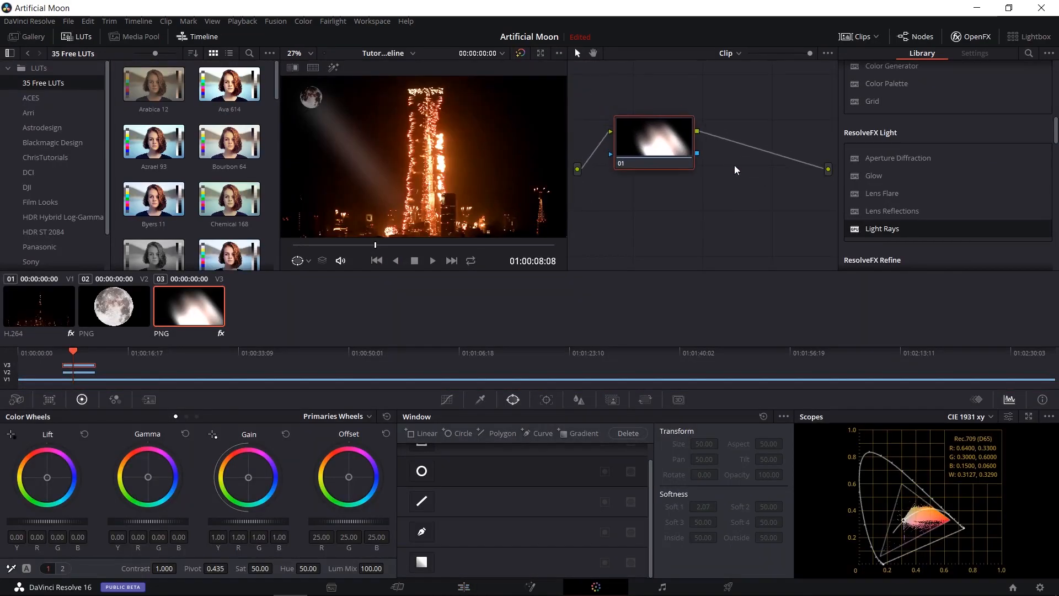
left_click_drag(733, 166, 748, 198)
left_click(54, 312)
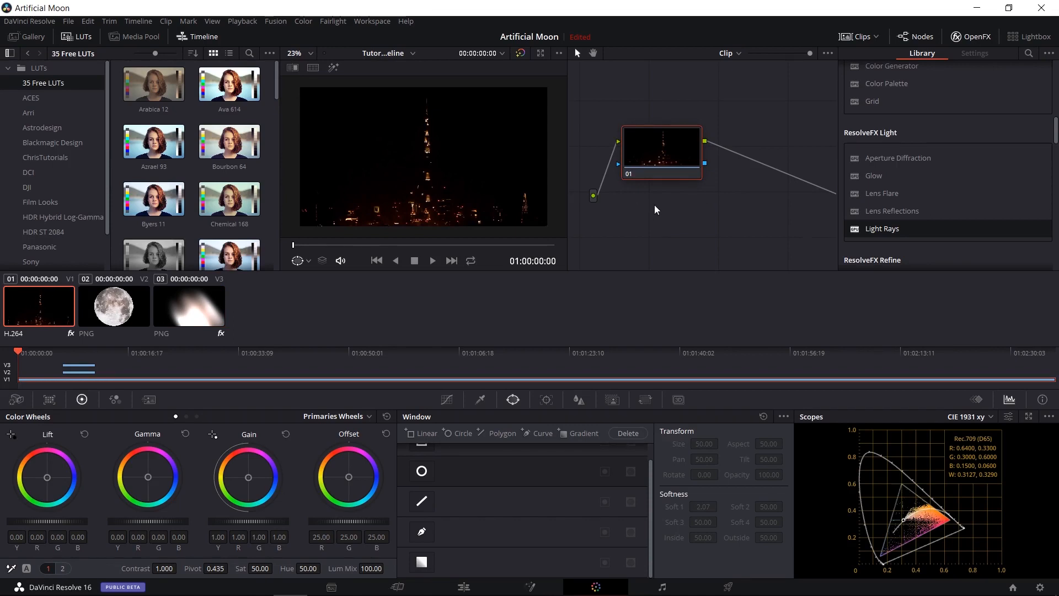
left_click_drag(655, 207, 671, 222)
Apply the ResolveFX Light Rays effect to the tower clip's node 01 and move the playhead to 01:00:45:24.
scroll(855, 213, "up", 5)
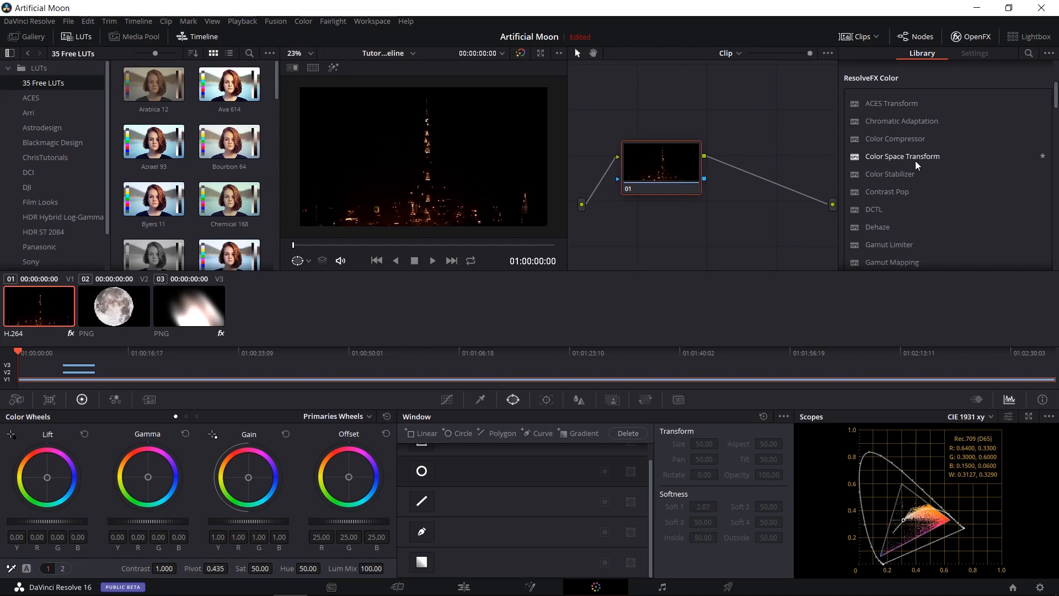
scroll(917, 164, "down", 1)
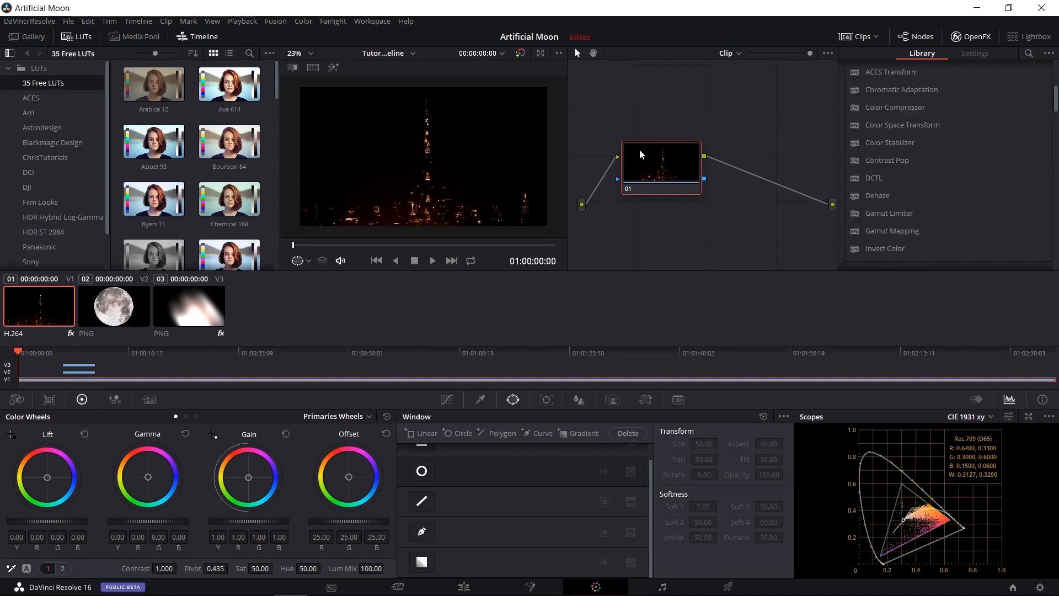
scroll(905, 182, "down", 5)
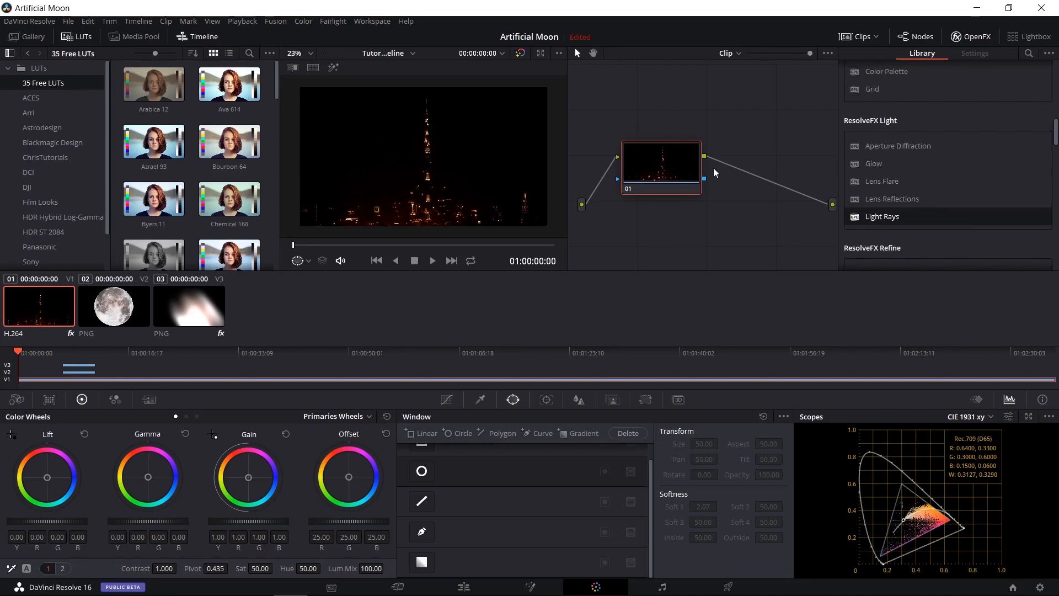
scroll(915, 165, "down", 1)
left_click_drag(911, 185, 656, 175)
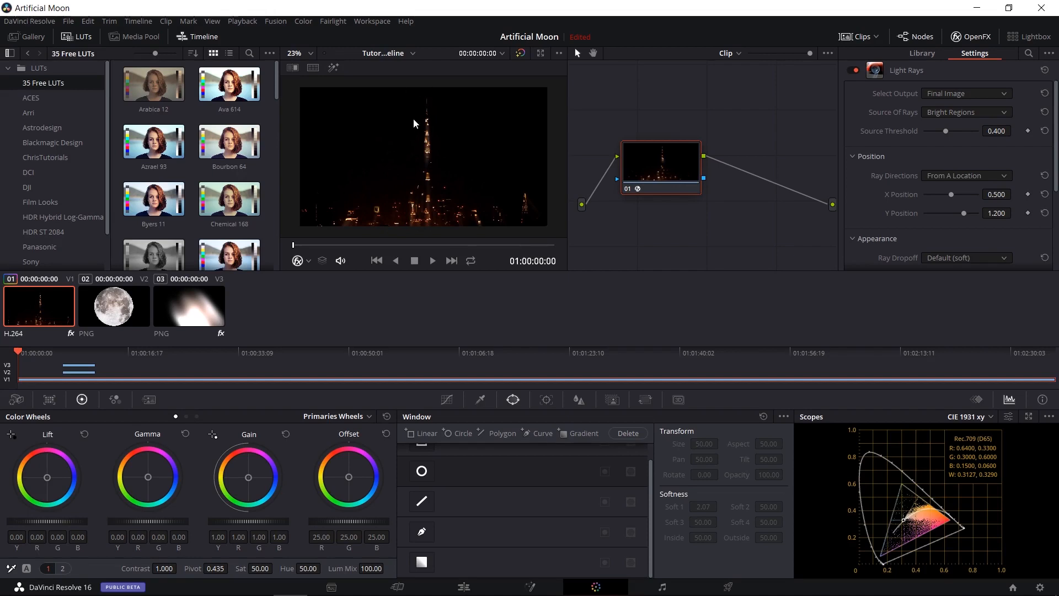
left_click(369, 245)
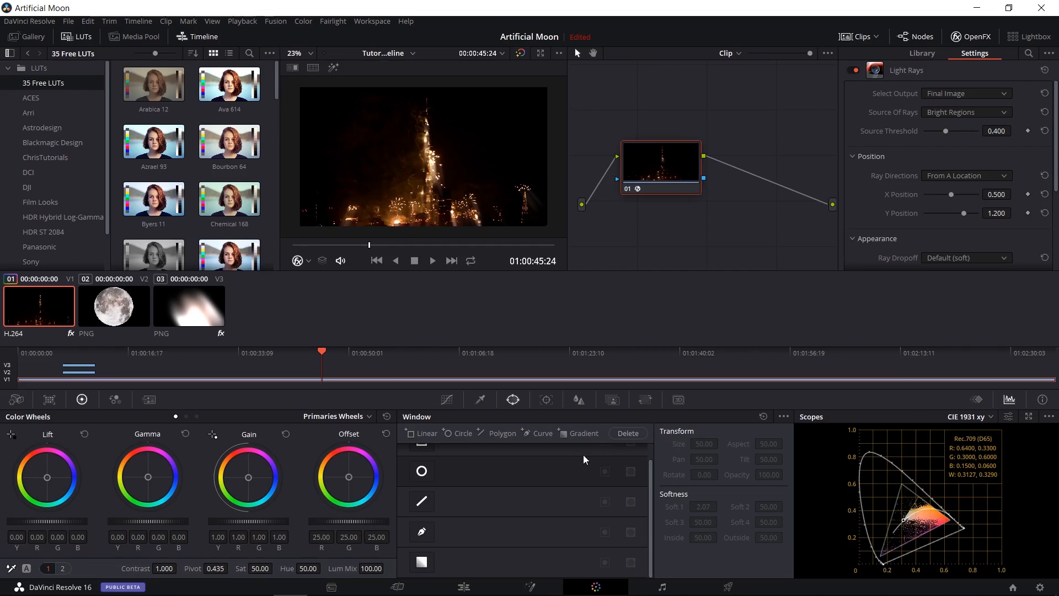
Draw a closed curve window around the city lights along the frame's lower edge, including the tower's base.
left_click(423, 533)
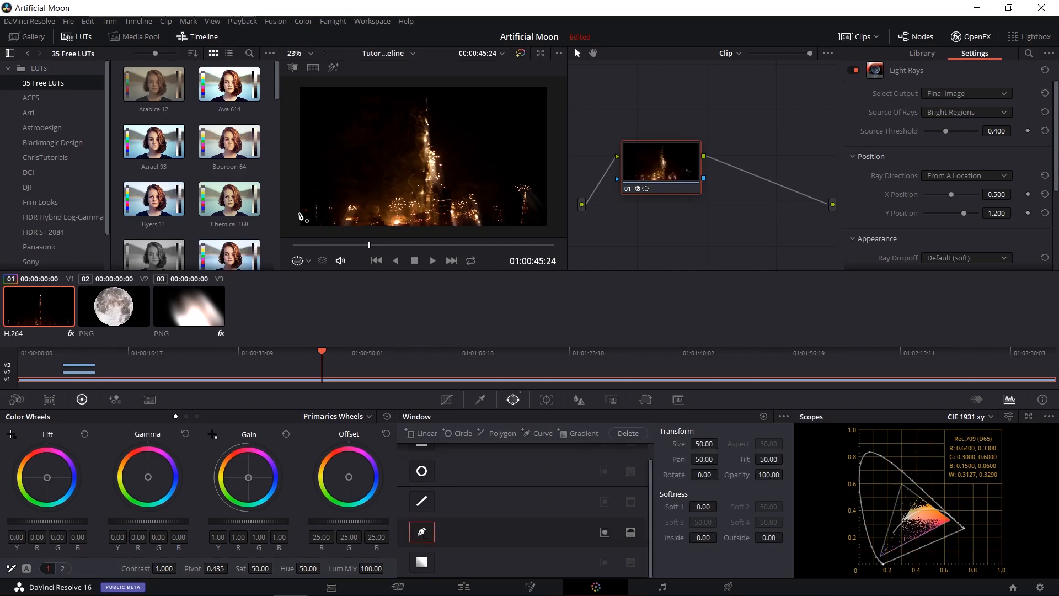
left_click(295, 204)
left_click(348, 201)
left_click(402, 193)
left_click(447, 194)
left_click(486, 187)
left_click(535, 173)
left_click(555, 188)
left_click(557, 232)
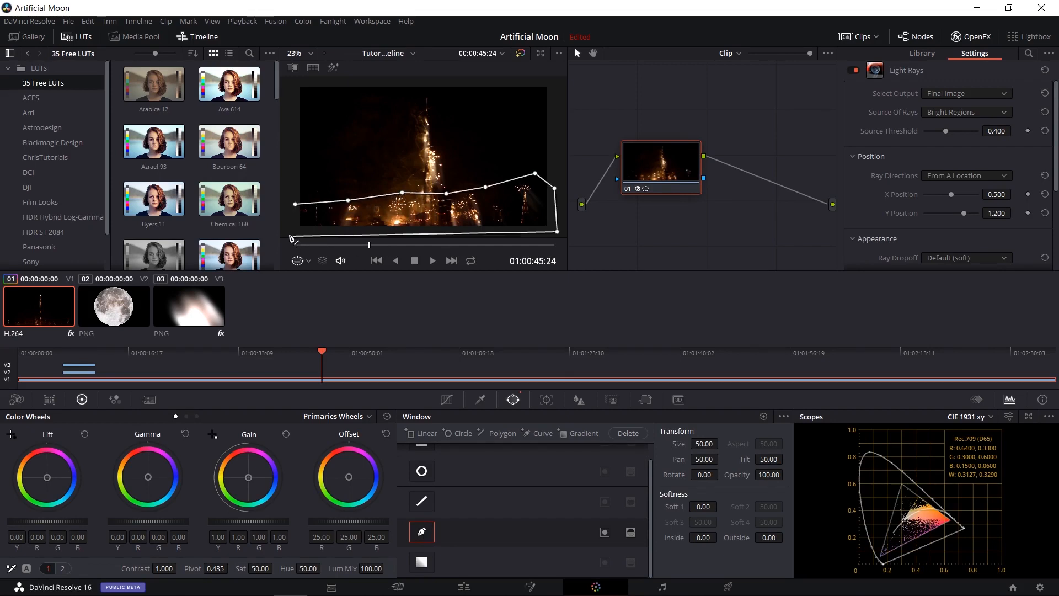
left_click(290, 233)
left_click(295, 204)
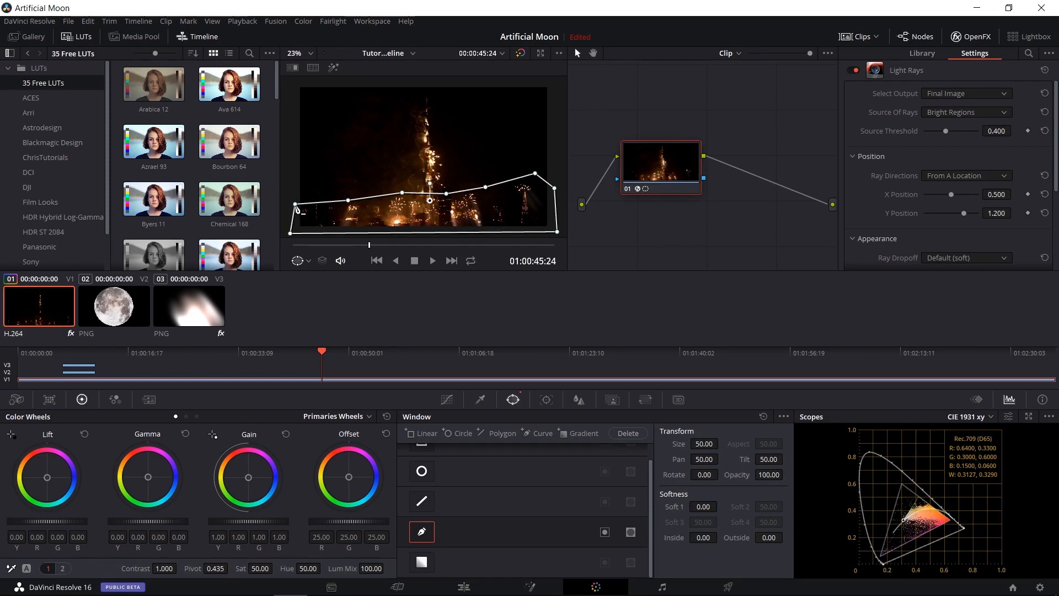
Set the Brightness of the Light Rays on node 01 to 0.898.
scroll(964, 200, "down", 3)
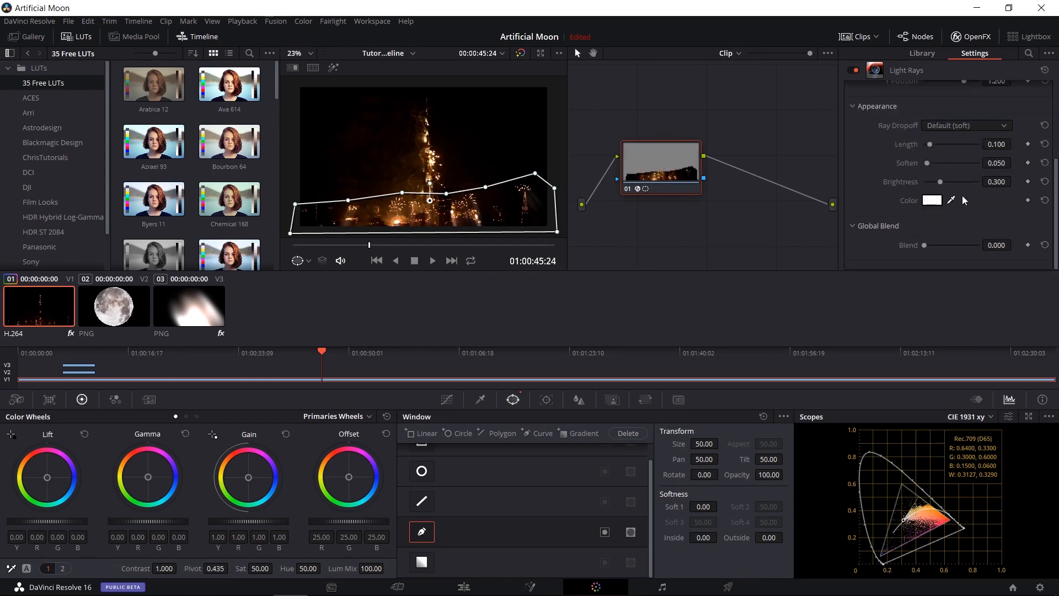
left_click_drag(942, 188, 971, 187)
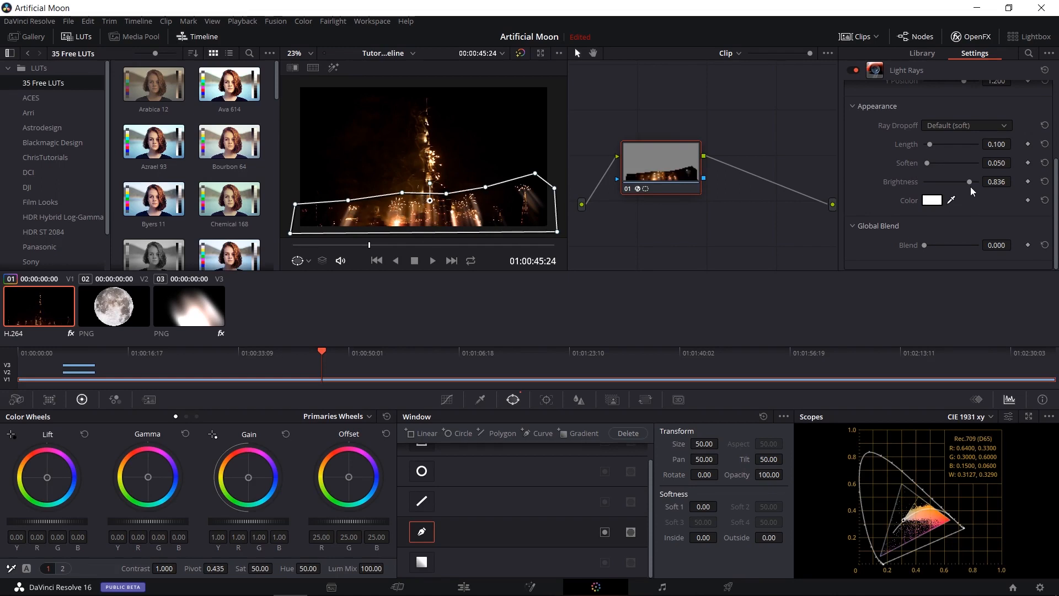
left_click_drag(969, 183, 972, 184)
Show the tracking controls for the curve window and return to the window shapes.
left_click_drag(704, 214, 713, 208)
scroll(713, 208, "up", 1)
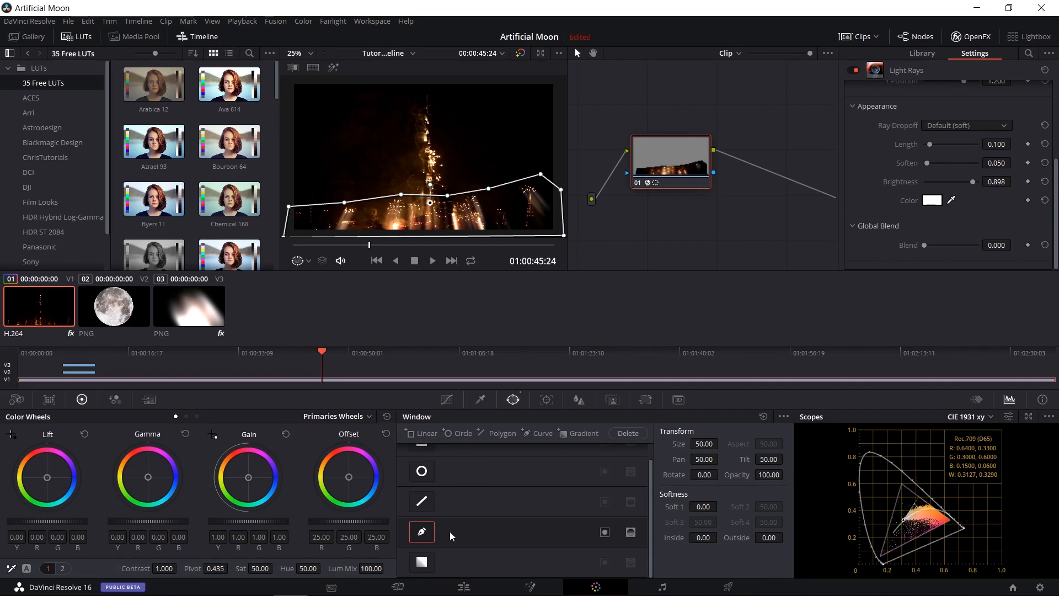
left_click(540, 398)
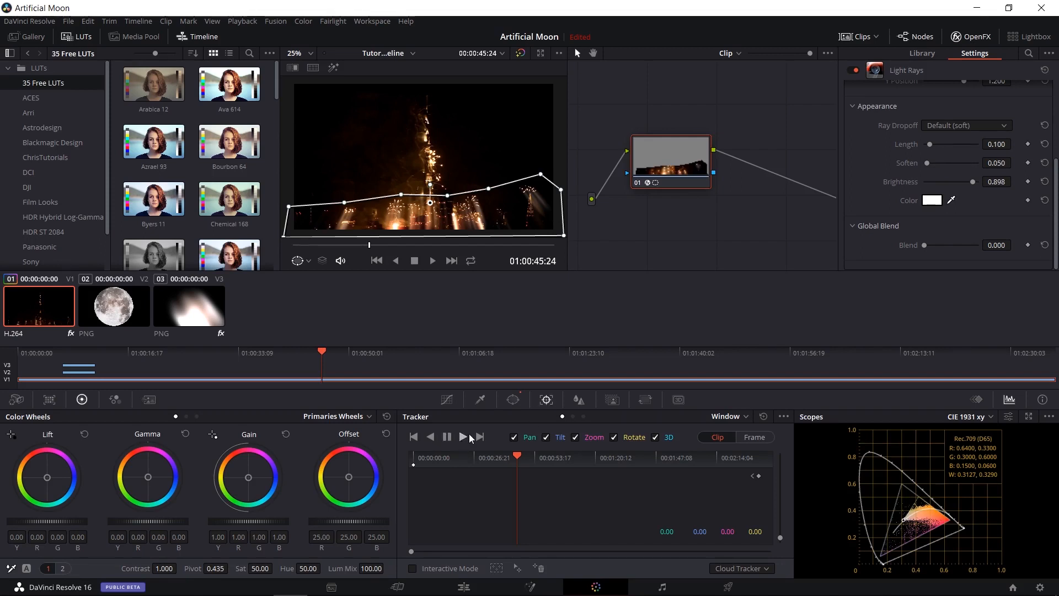
left_click(513, 399)
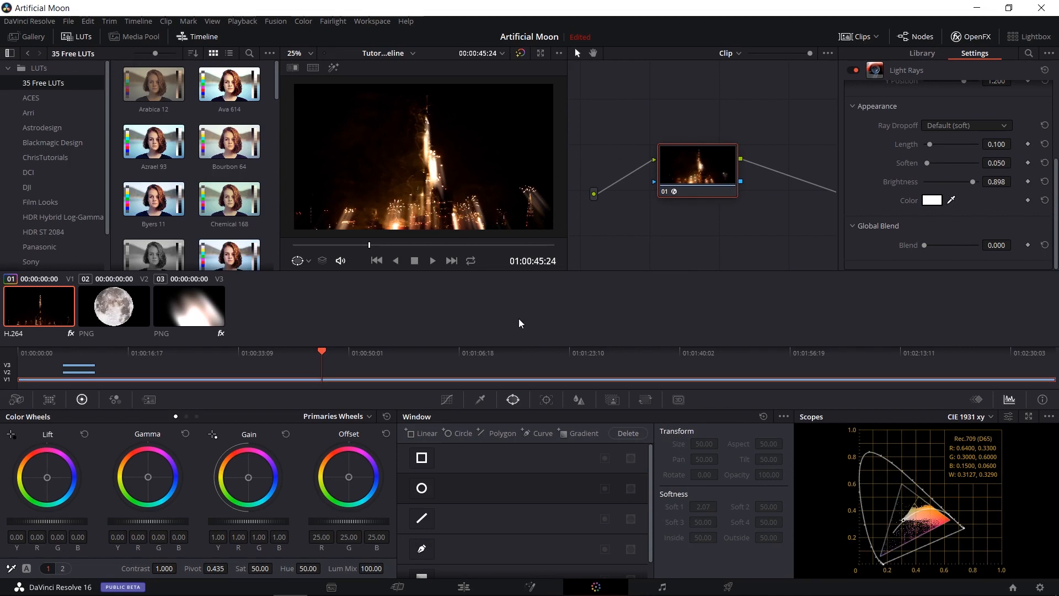
Disable Light Rays on node 01 and sample the glow among the firework sparks with the HSL qualifier.
left_click(480, 401)
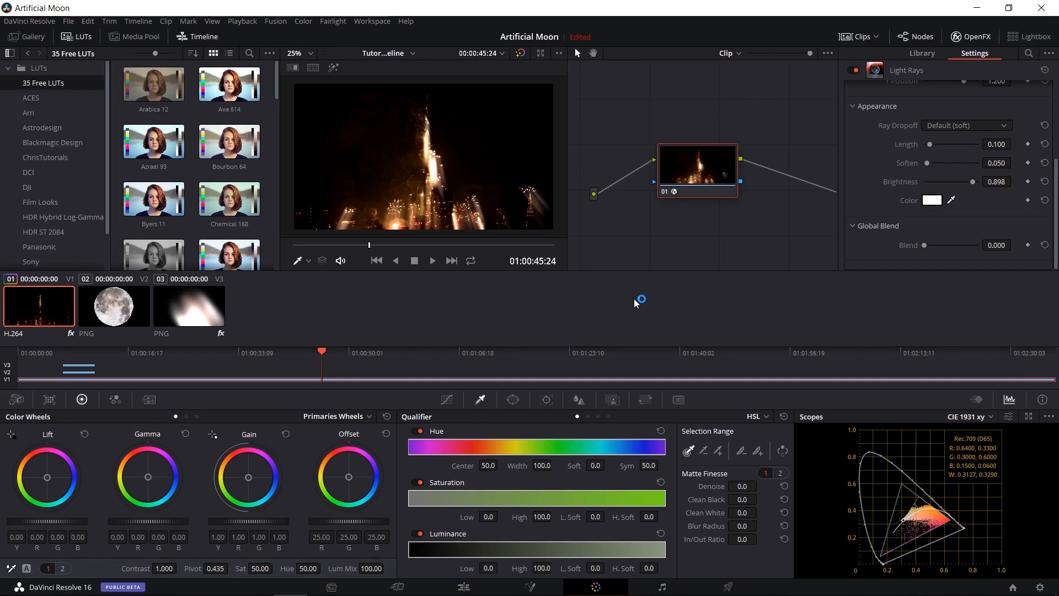
left_click(855, 71)
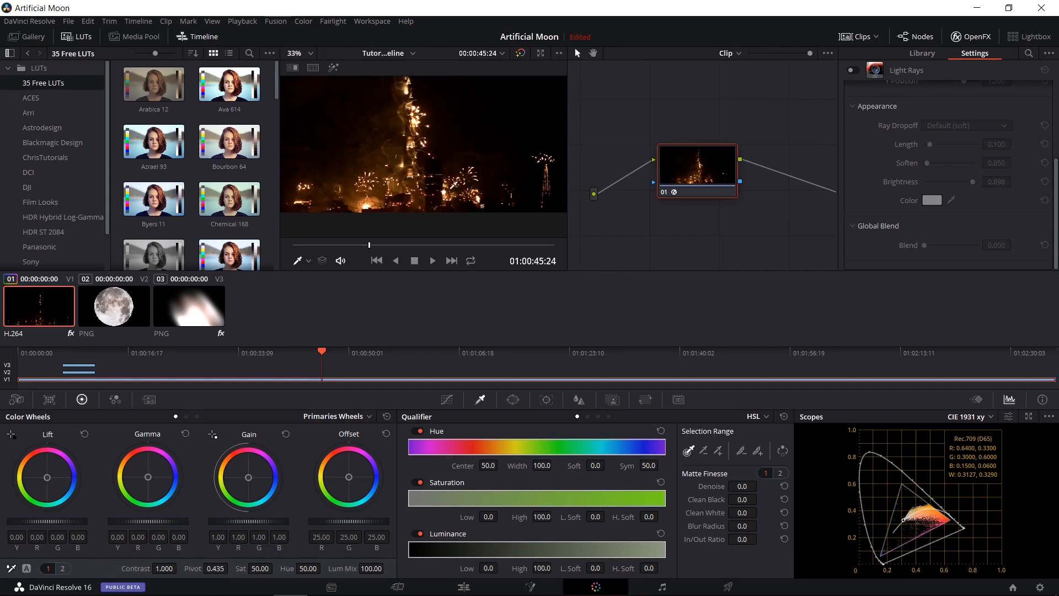
scroll(414, 165, "up", 5)
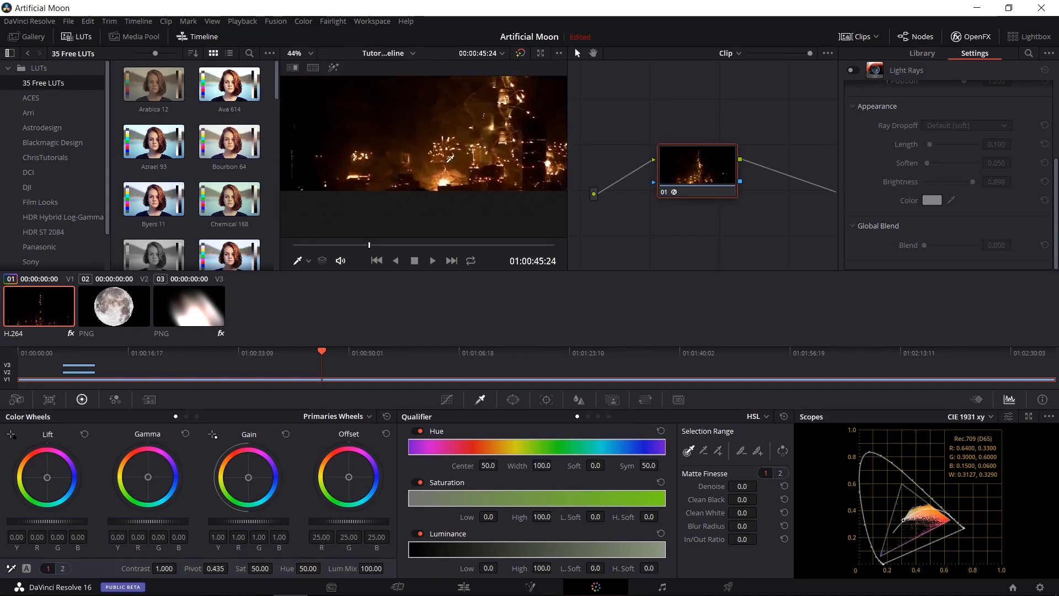
scroll(436, 159, "up", 4)
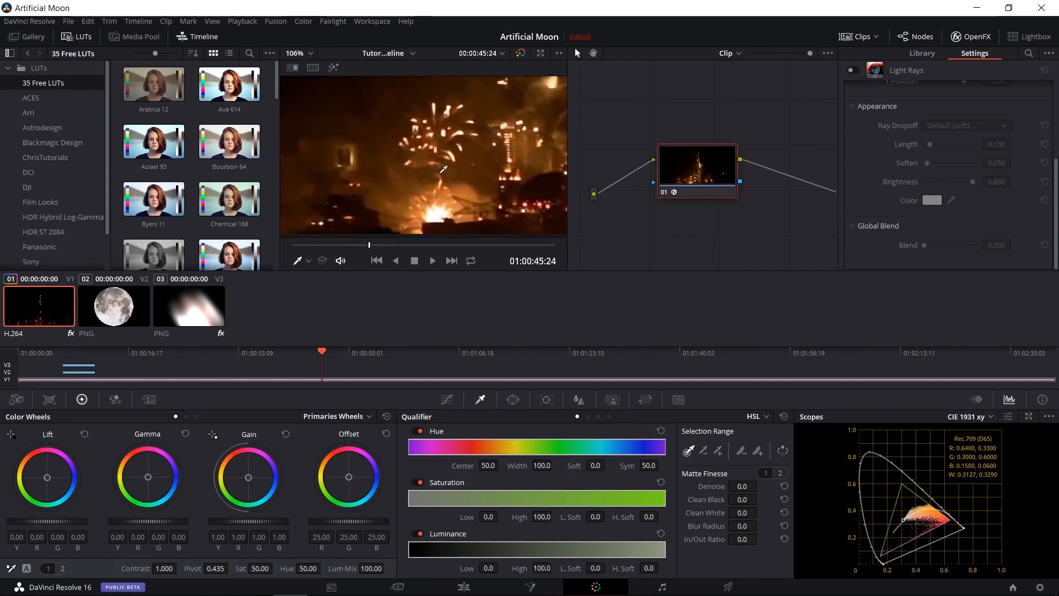
left_click(425, 159)
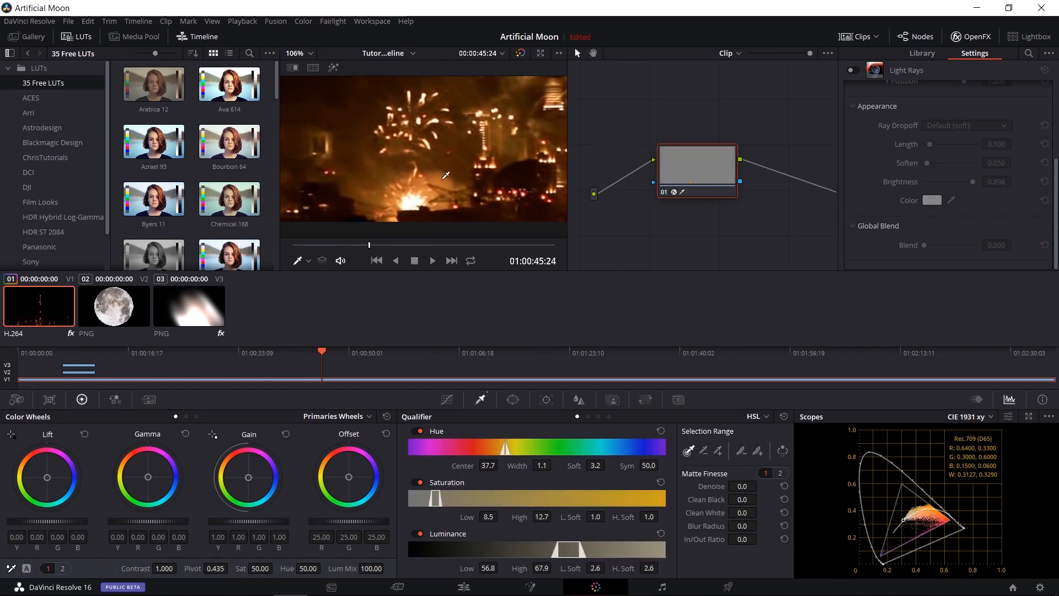
Widen the qualifier's hue range around the sampled colour to a Width of 24.3.
scroll(424, 176, "down", 4)
scroll(399, 171, "down", 2)
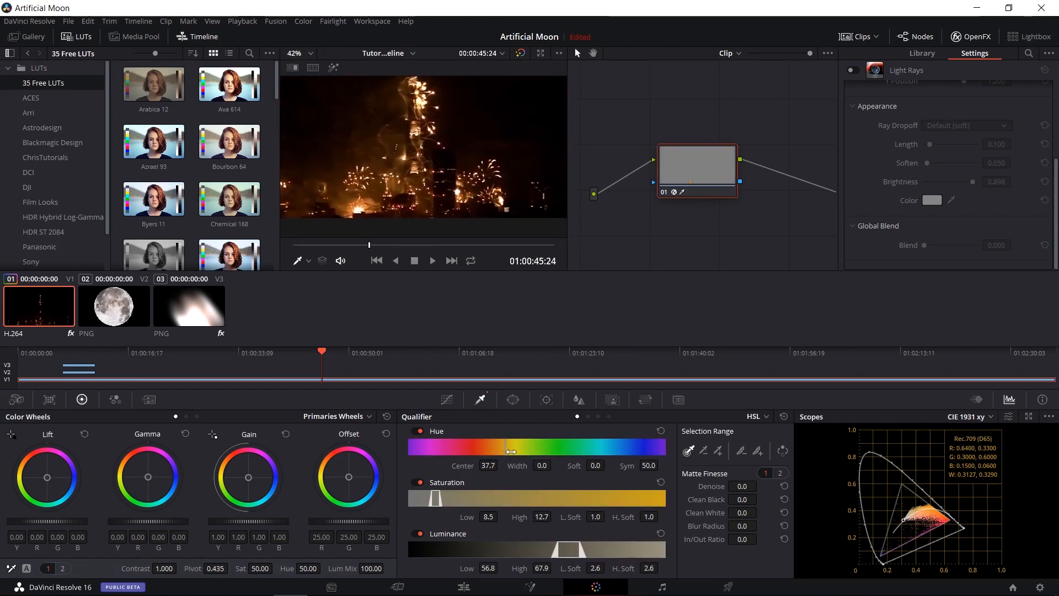
left_click_drag(507, 450, 495, 455)
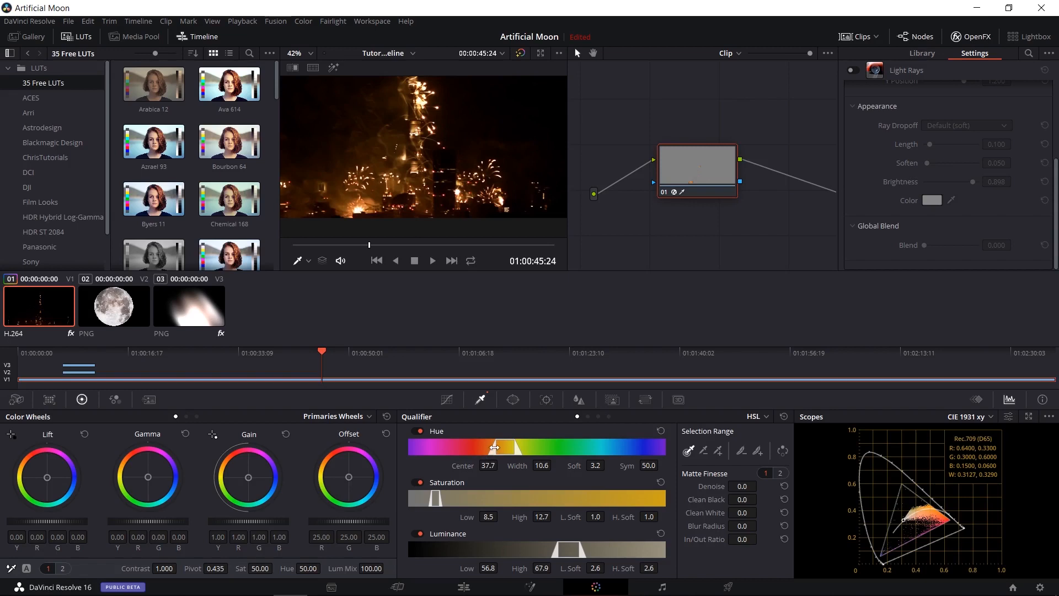
left_click_drag(493, 448, 475, 449)
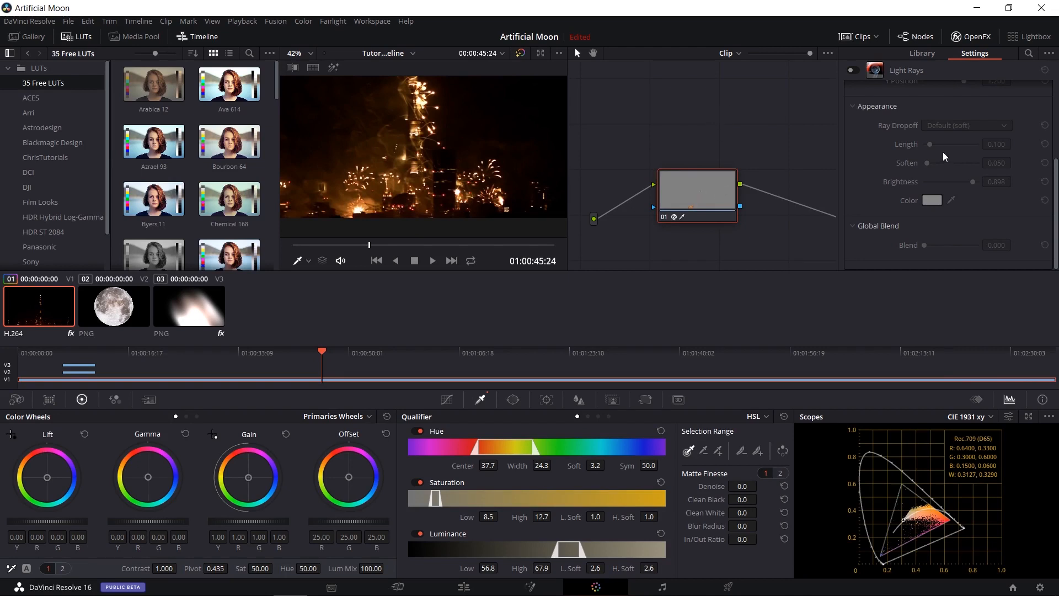
Switch Light Rays on and off repeatedly to compare the qualified fireworks with and without rays, leaving the effect disabled.
scroll(943, 153, "up", 3)
left_click(852, 70)
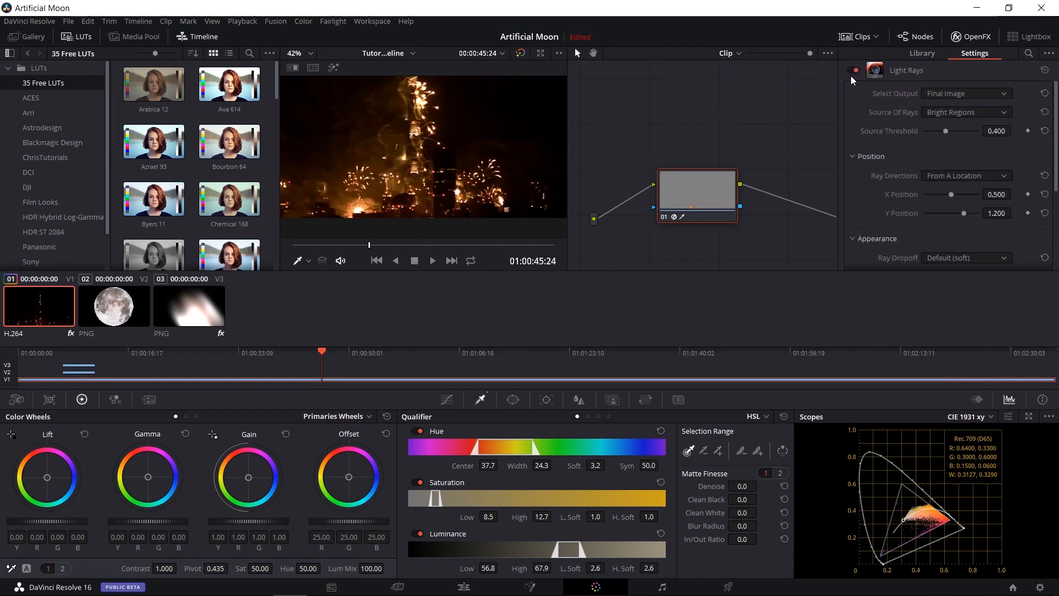
left_click(853, 74)
left_click(852, 72)
left_click(852, 71)
left_click(852, 71)
left_click(852, 71)
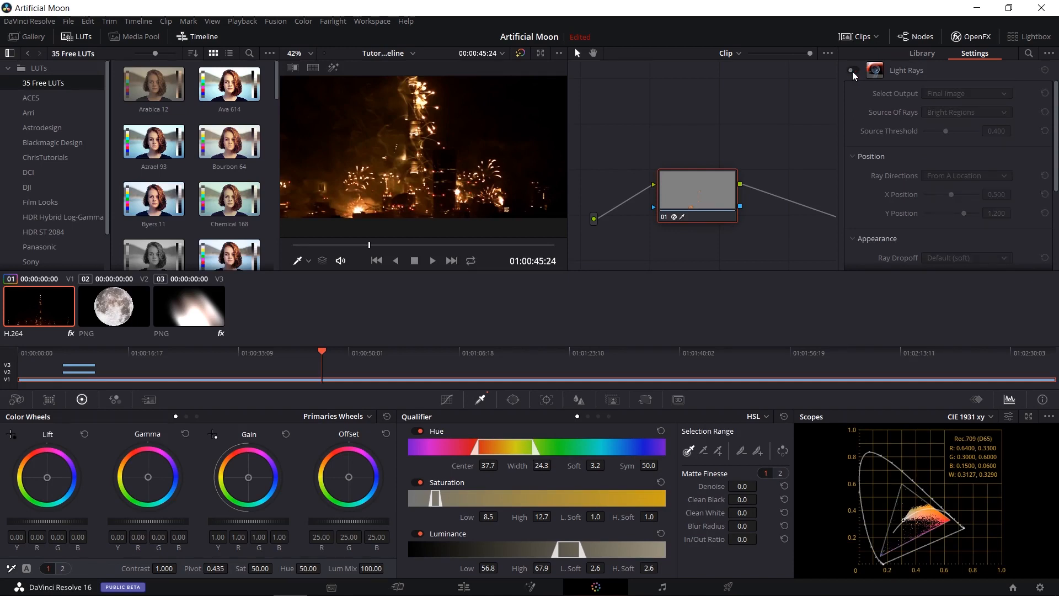
left_click(852, 71)
left_click(852, 71)
left_click(852, 71)
left_click(852, 71)
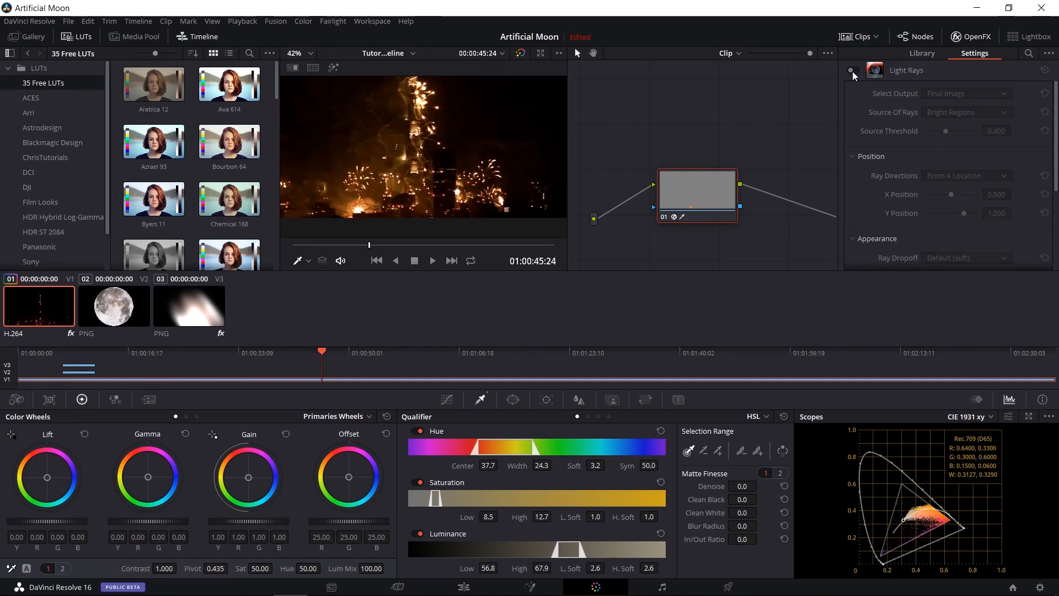
left_click(852, 72)
scroll(403, 206, "up", 3)
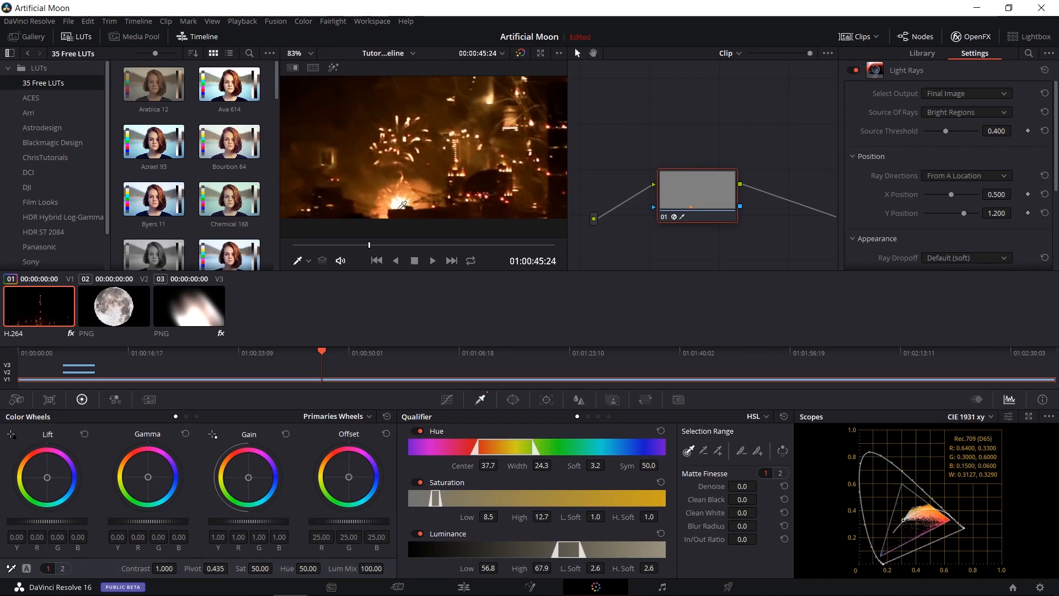
left_click(854, 71)
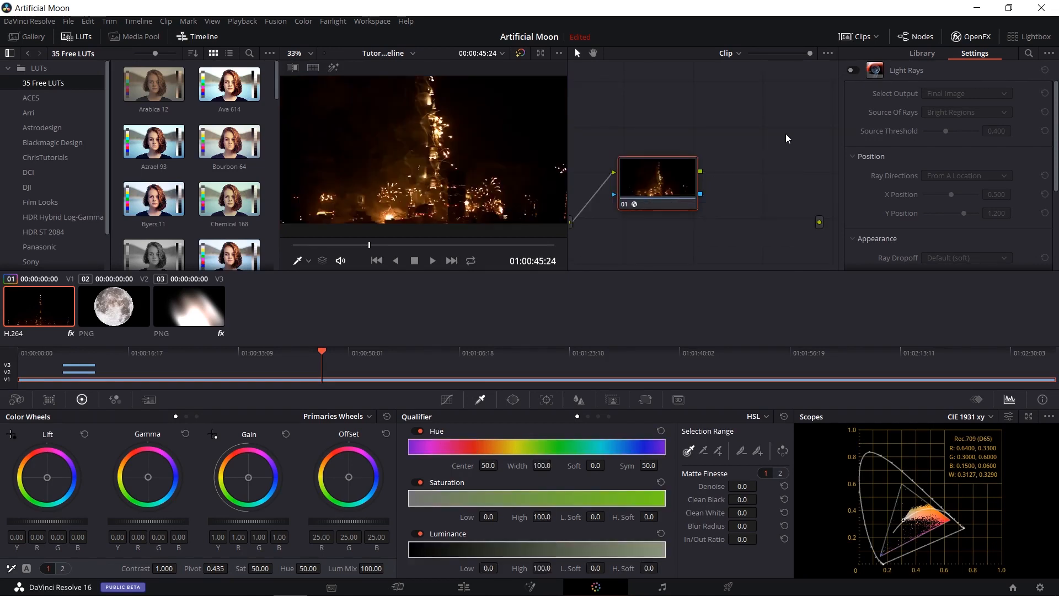
Add a Splitter node beside node 01 and connect node 01's RGB output to its input.
left_click_drag(701, 148, 683, 166)
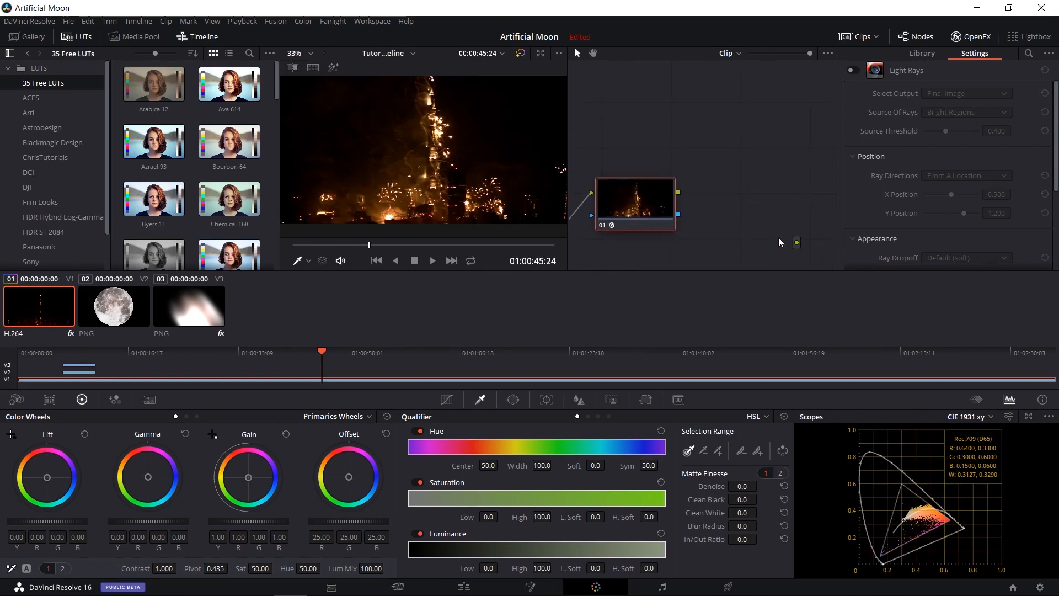
left_click_drag(800, 243, 753, 220)
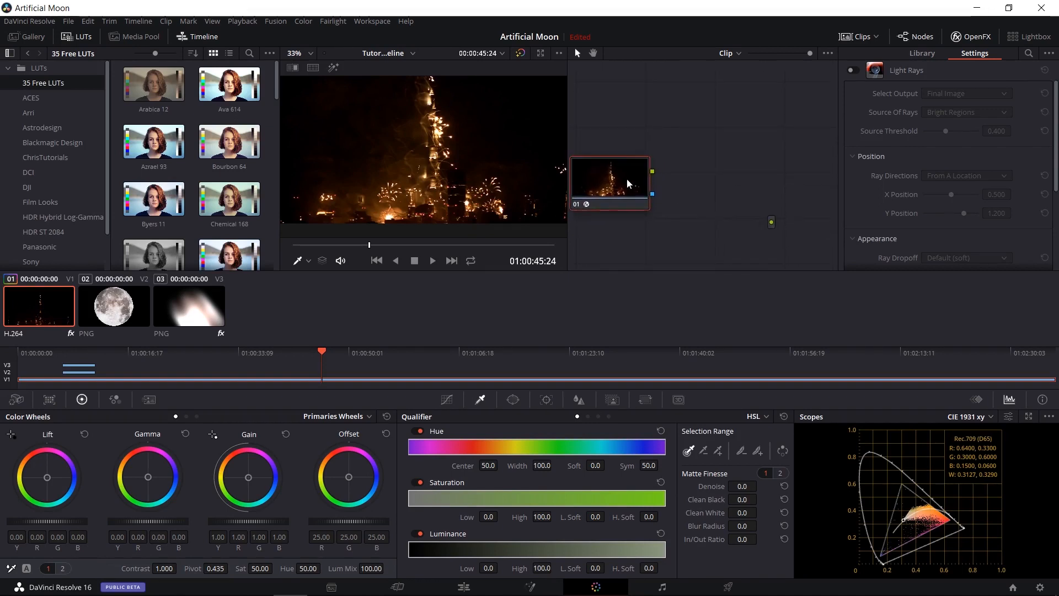
left_click_drag(656, 125, 700, 189)
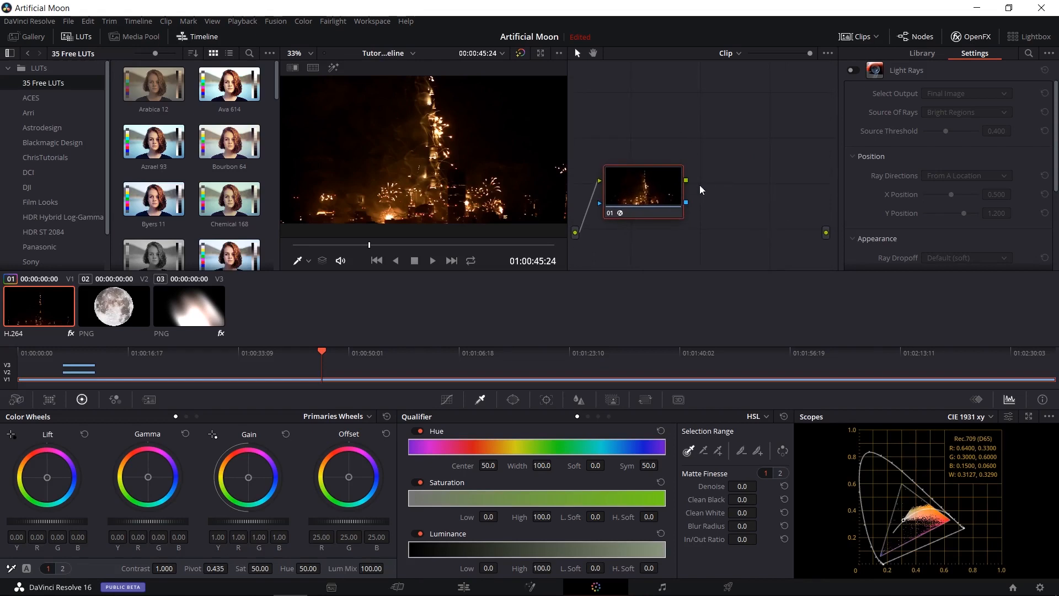
right_click(710, 157)
mouse_move(739, 175)
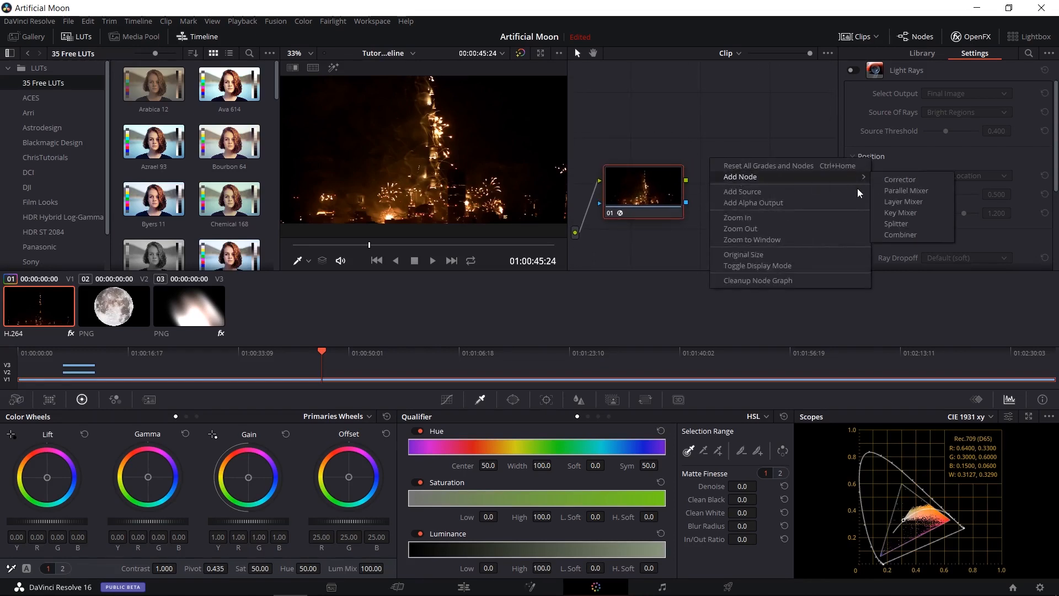
left_click(896, 224)
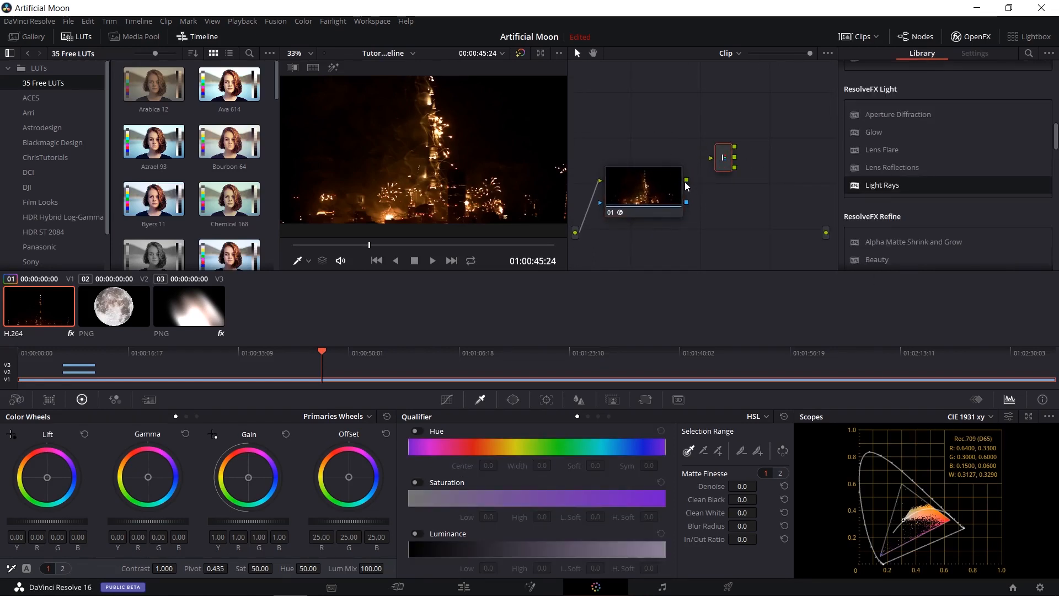
left_click_drag(687, 180, 712, 157)
Add three Corrector nodes stacked beside the Splitter.
right_click(701, 125)
mouse_move(714, 141)
left_click(862, 144)
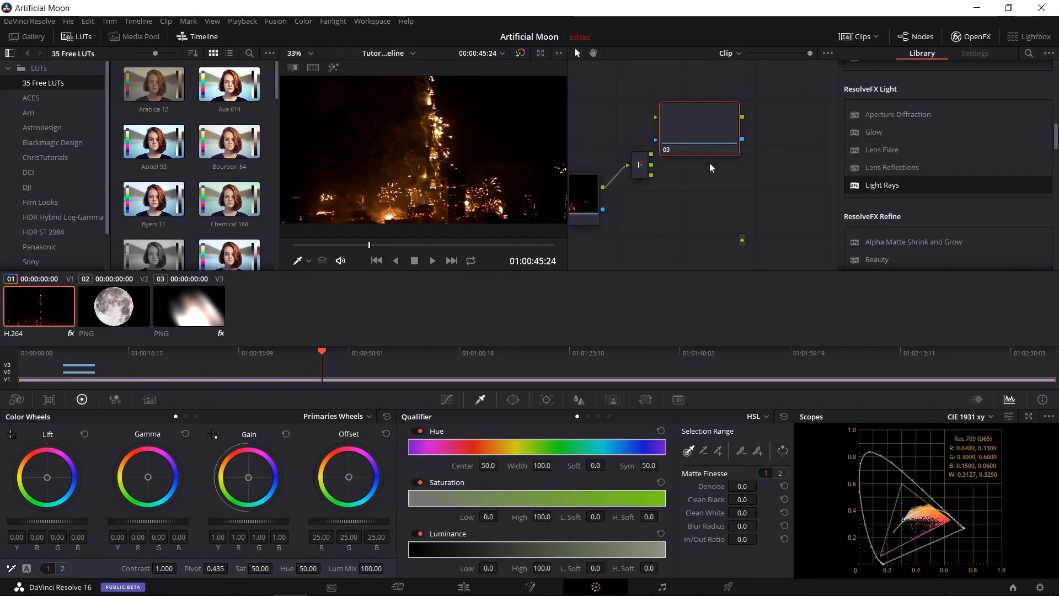
right_click(717, 185)
mouse_move(772, 197)
left_click(878, 207)
right_click(701, 236)
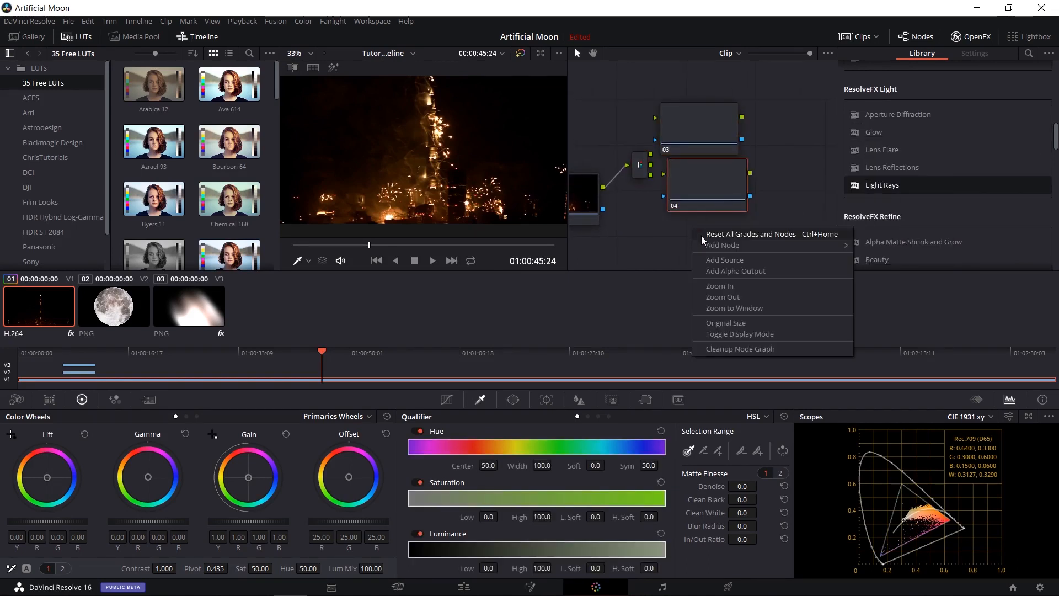
mouse_move(722, 244)
left_click(875, 248)
Connect the Splitter's outputs to the three Corrector nodes and space the nodes apart.
left_click_drag(651, 154, 656, 118)
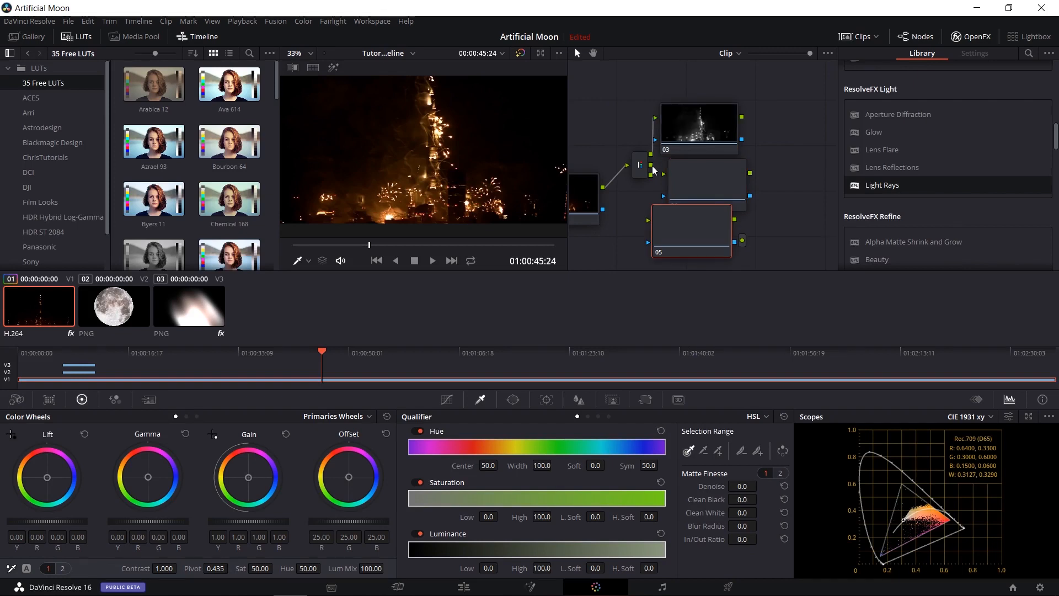
left_click_drag(651, 165, 650, 222)
left_click_drag(639, 166, 621, 160)
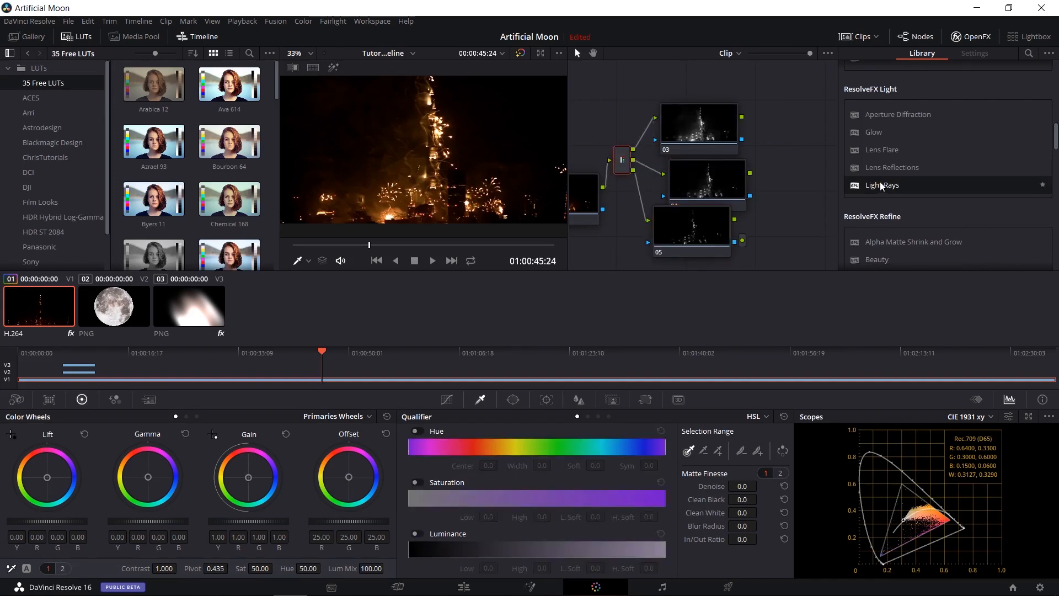
left_click_drag(716, 239, 717, 260)
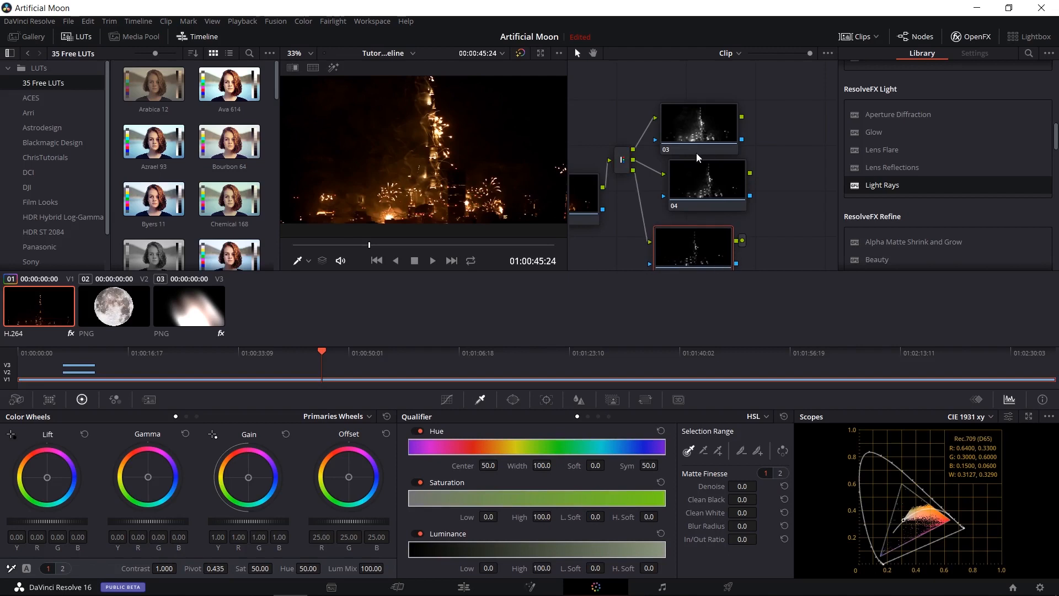
Apply Light Rays to node 03 and straighten the stack of three Corrector nodes beside the Splitter.
left_click_drag(771, 174, 794, 101)
left_click_drag(739, 160, 740, 178)
left_click_drag(796, 141, 785, 176)
left_click_drag(881, 186, 723, 106)
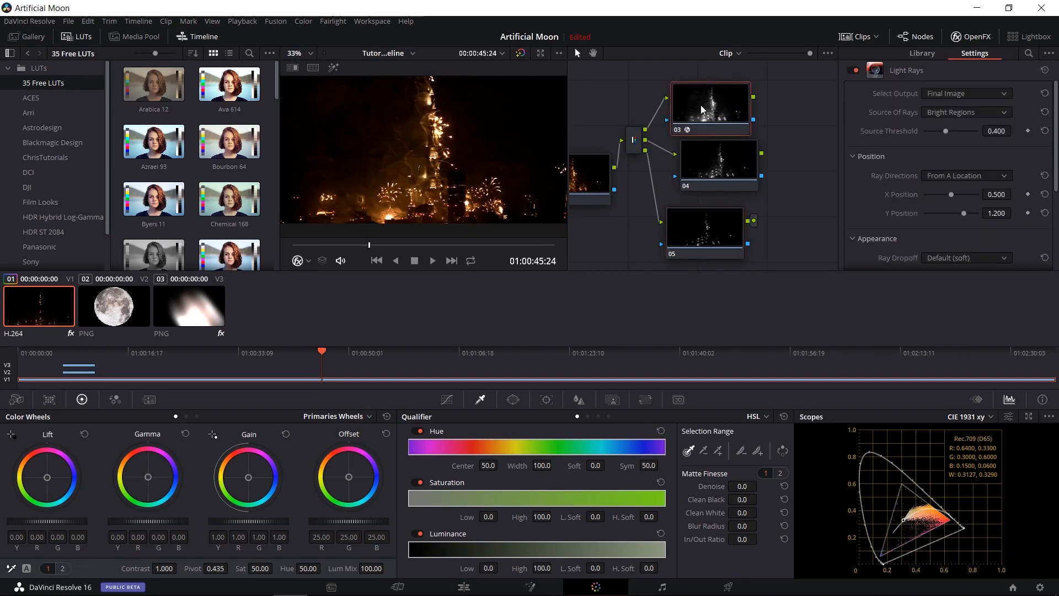
left_click_drag(716, 173, 708, 182)
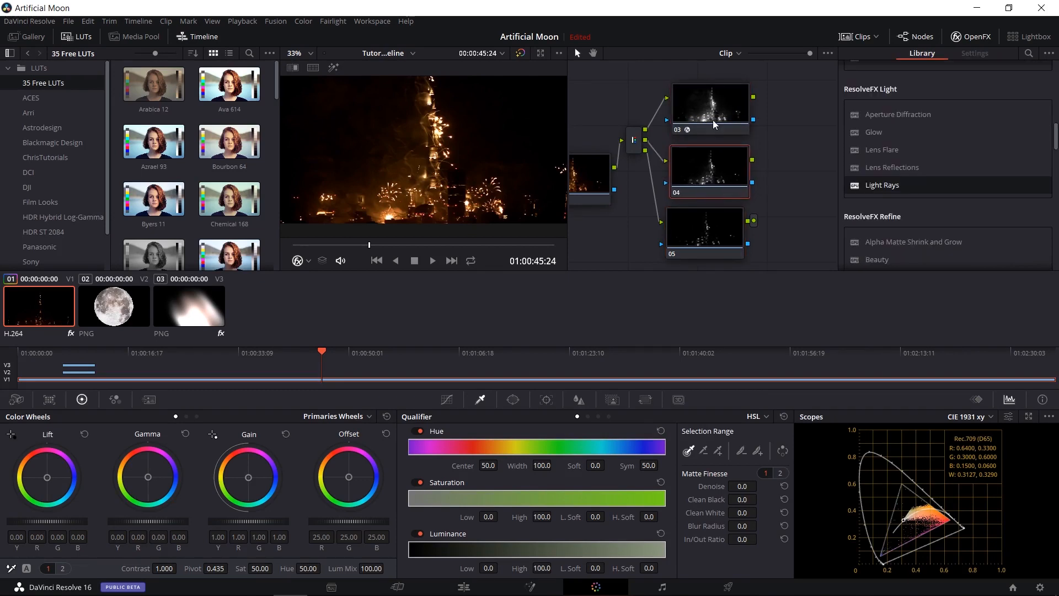
left_click(706, 229)
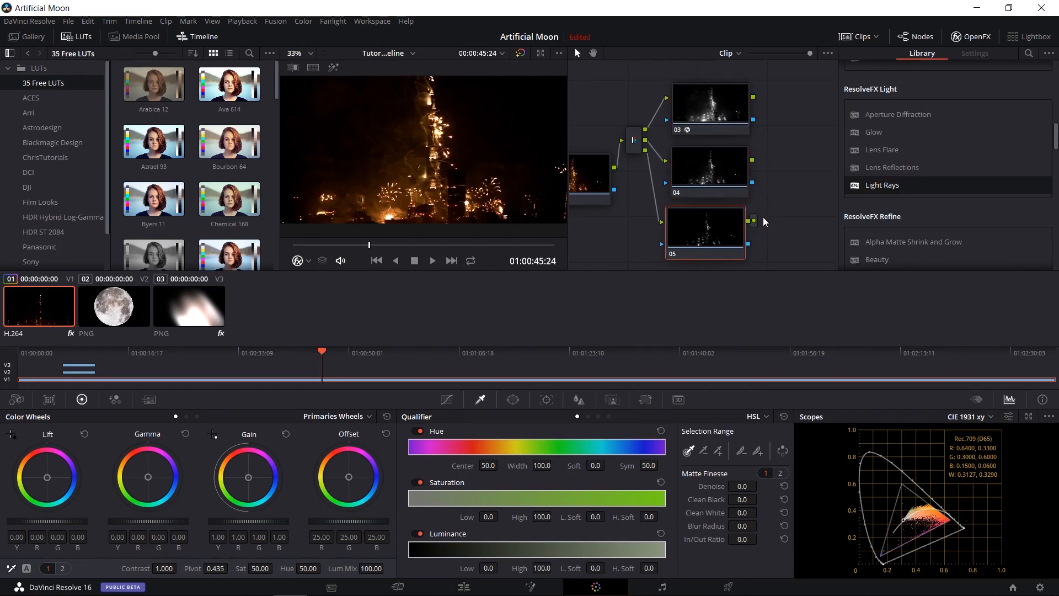
Add a Combiner node, connect nodes 03, 04 and 05 to its inputs, and link its output to the graph output.
right_click(705, 112)
mouse_move(817, 126)
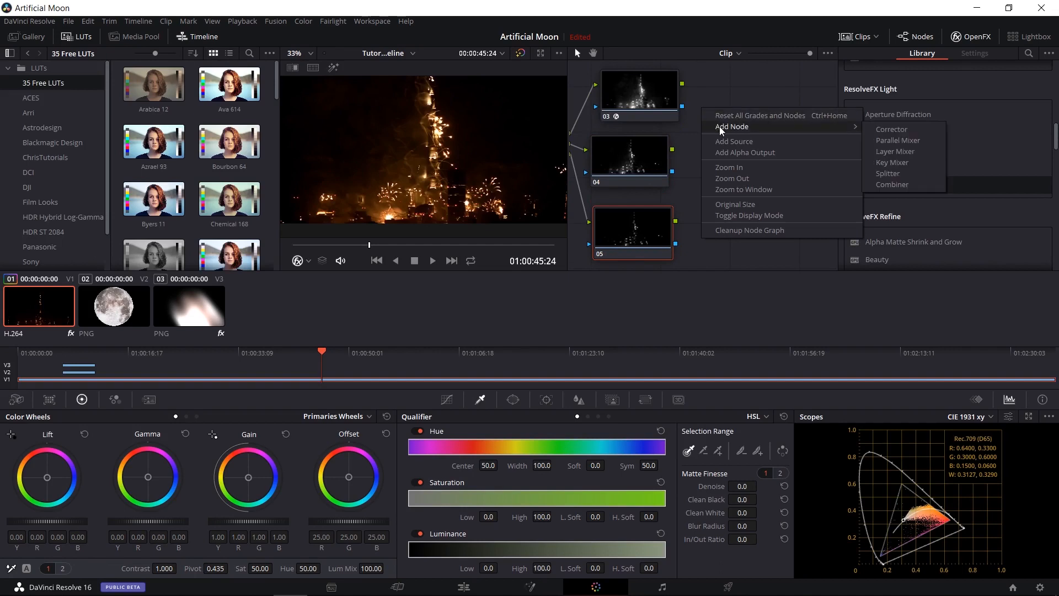
left_click(895, 188)
mouse_move(699, 108)
left_mouse_down()
mouse_move(720, 108)
mouse_move(710, 99)
left_mouse_up()
left_click_drag(672, 150, 709, 117)
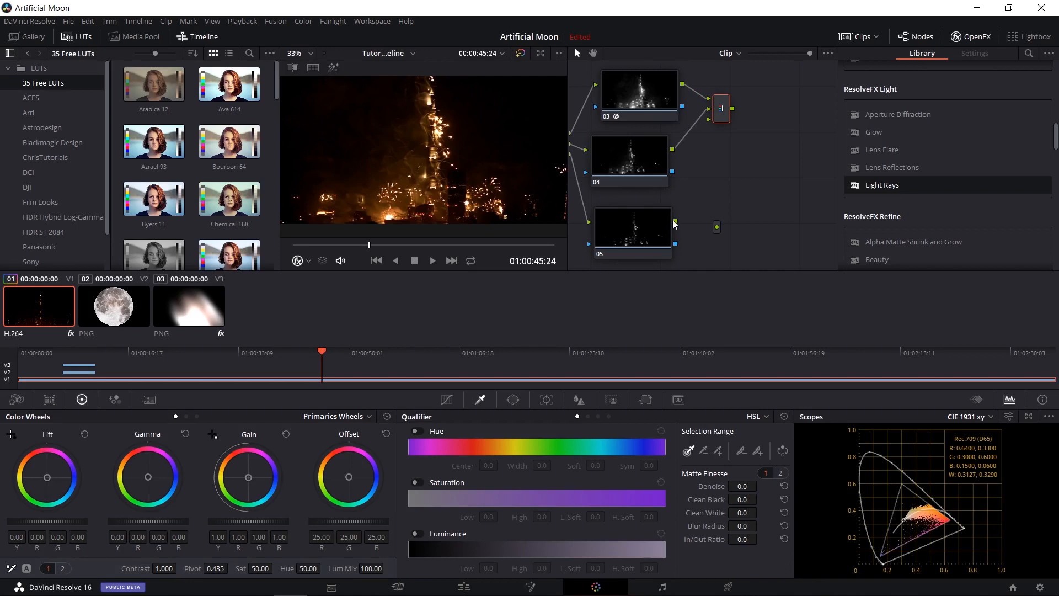
left_click_drag(675, 222, 718, 227)
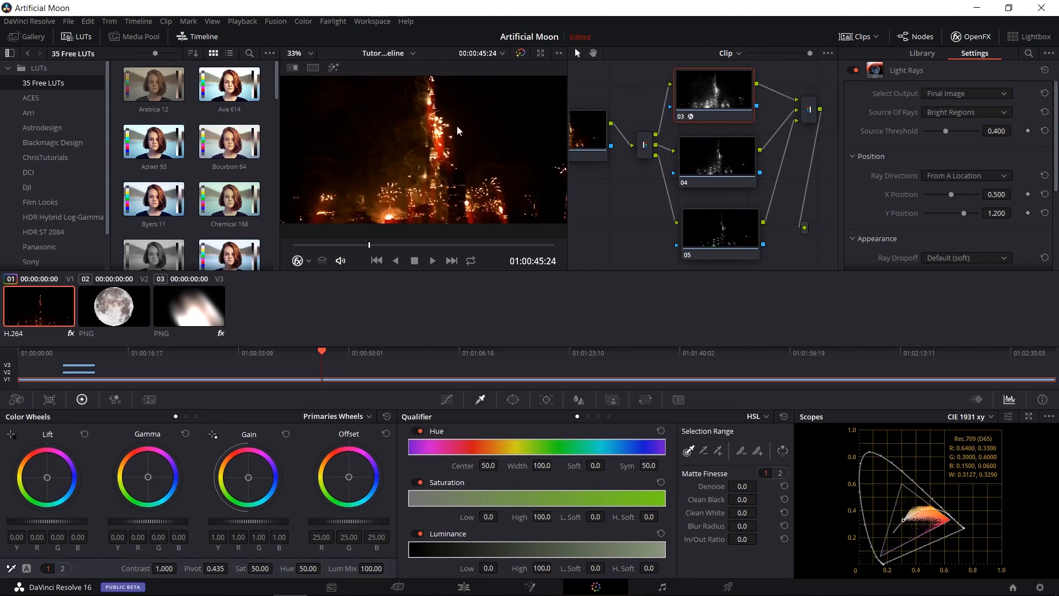
Select node 03 with its Light Rays effect and review the node graph from node 01 through the Splitter to the Combiner.
left_click_drag(717, 105, 730, 97)
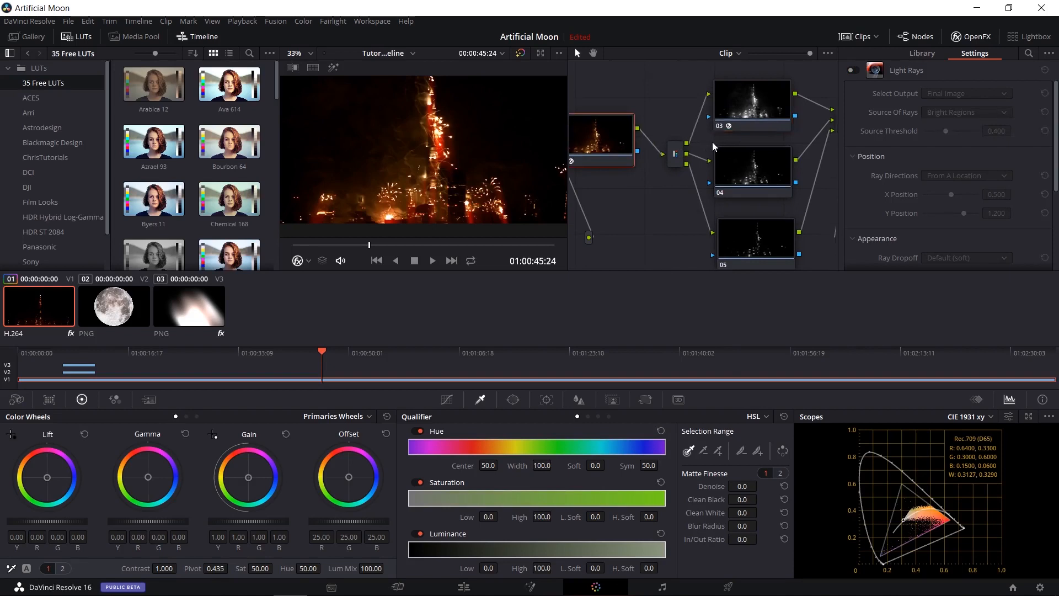
left_click(722, 111)
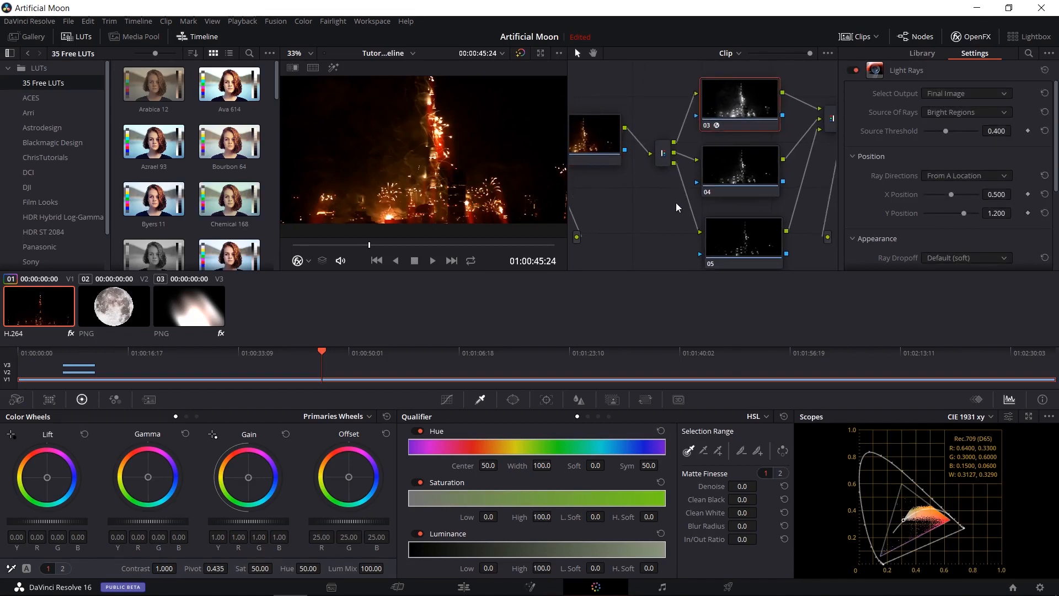
left_click_drag(676, 202, 647, 194)
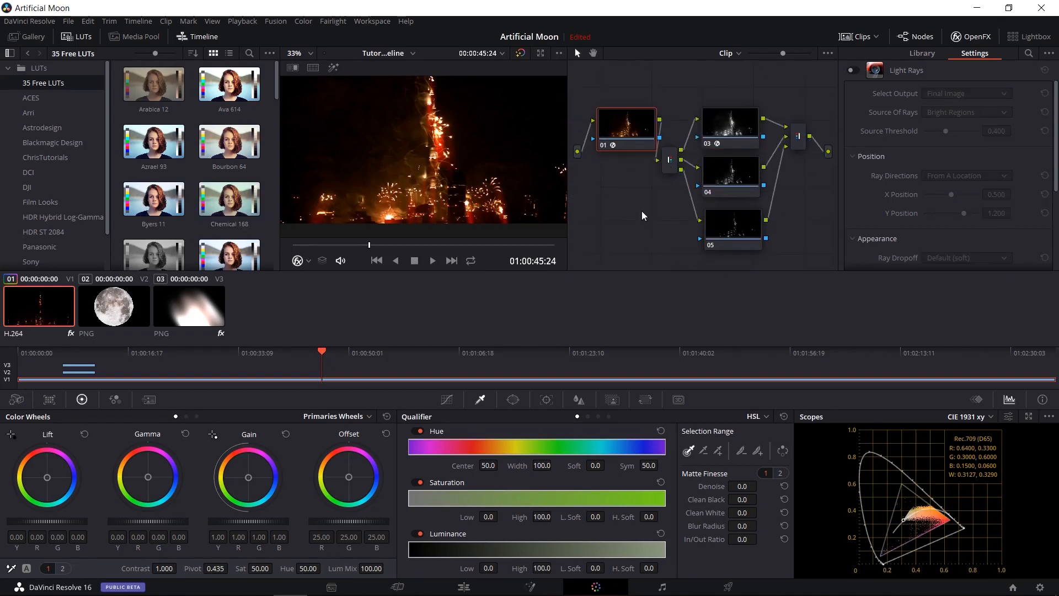